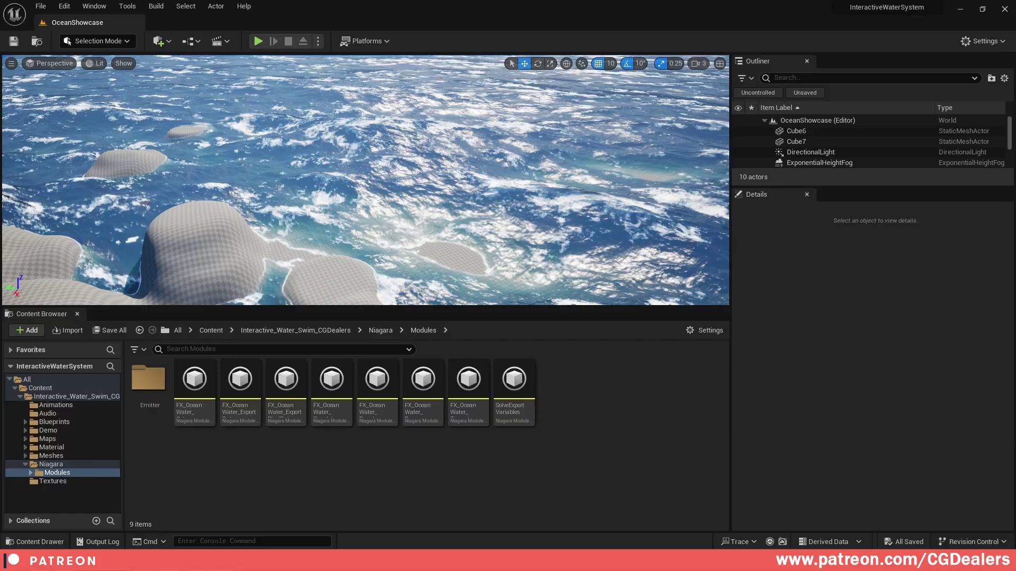
# - Look across the ocean and rocks toward the horizon and bring up the setup instructions image
pyautogui.moveTo(577, 138); pyautogui.dragTo(532, 140, button='right')
pyautogui.moveTo(534, 274); pyautogui.dragTo(566, 241, button='right')
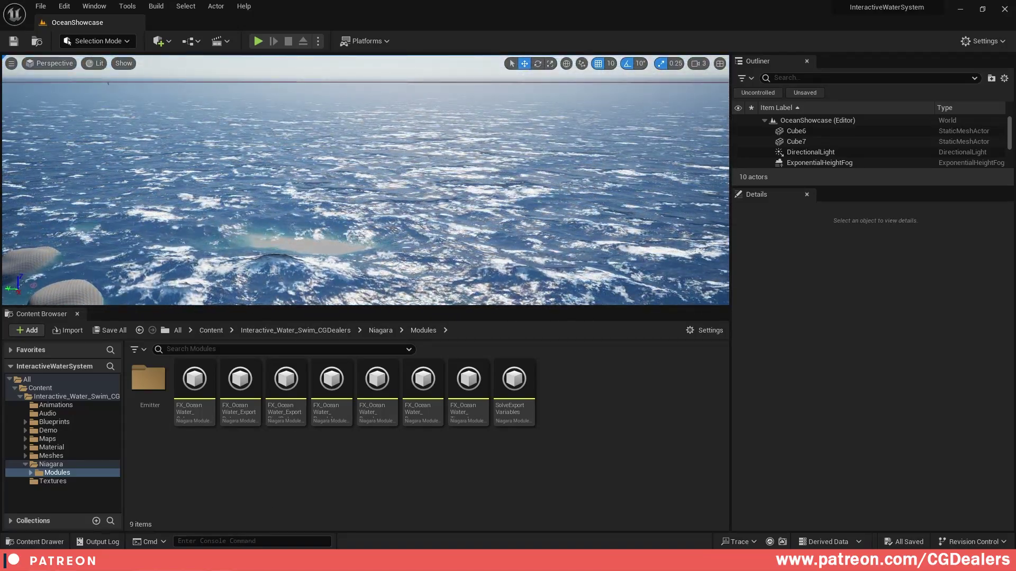
pyautogui.click(278, 560)
pyautogui.moveTo(468, 125); pyautogui.dragTo(470, 74)
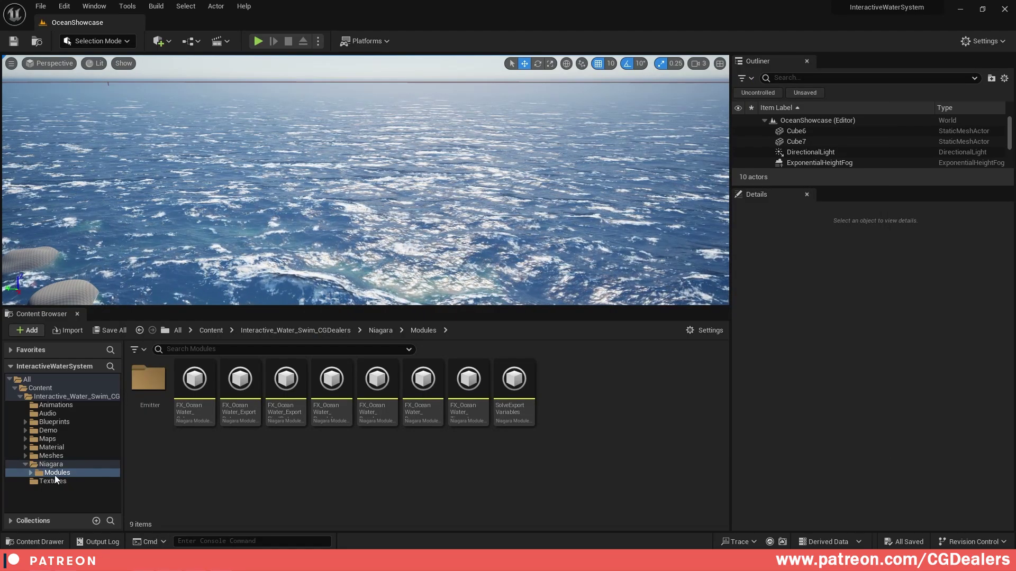
# - Point FX_OceanWater_Timestep's Custom Hlsl include path to OceanComplexMath.ush, compile, and close it
pyautogui.doubleClick(469, 381)
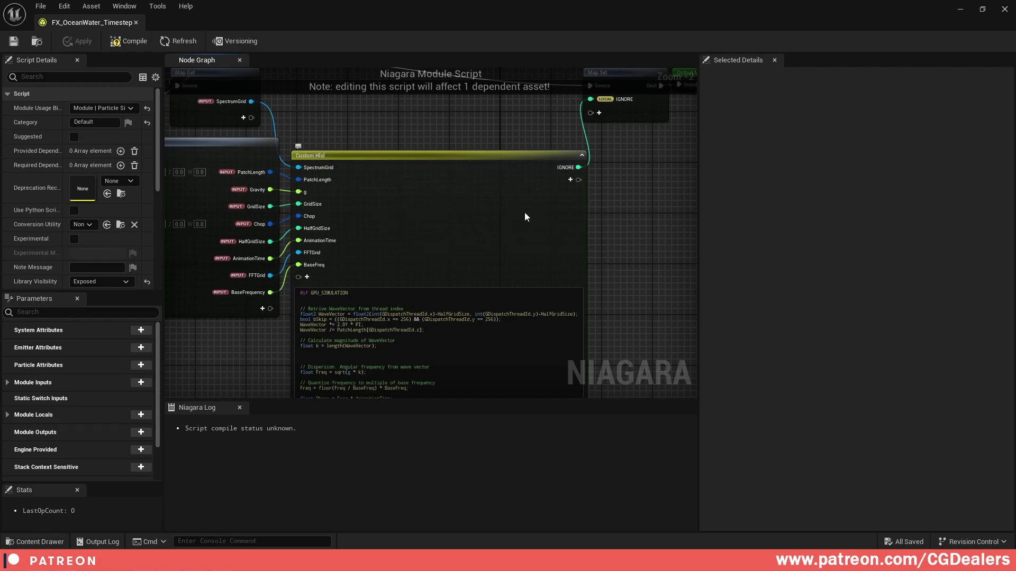
pyautogui.click(403, 239)
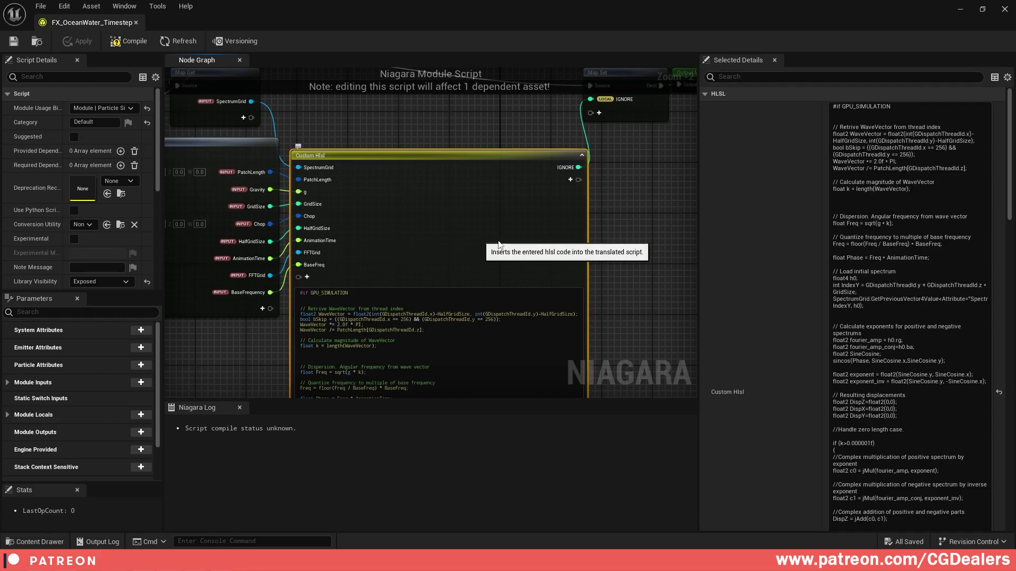
pyautogui.scroll(-2, 764, 479)
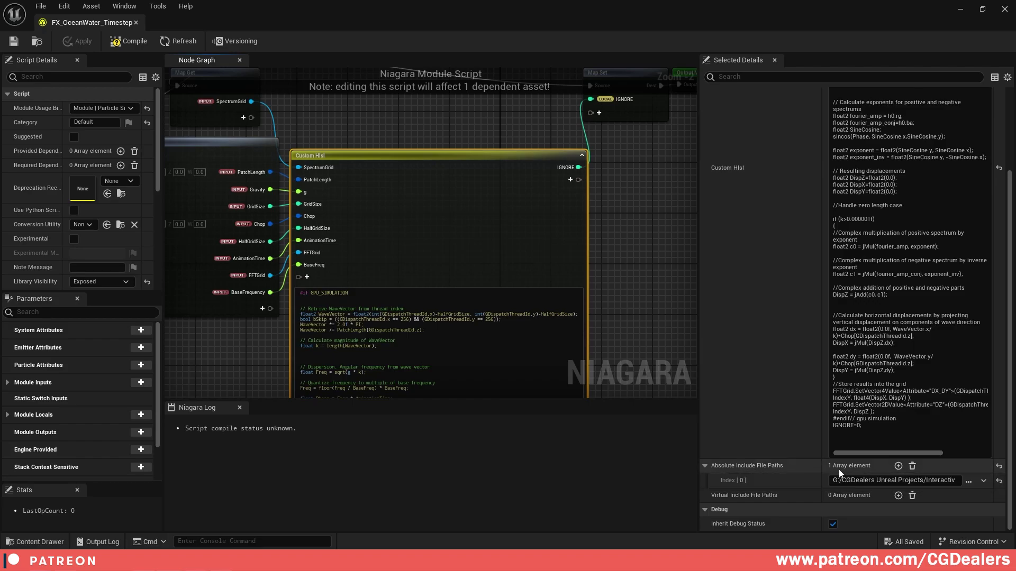
pyautogui.click(968, 482)
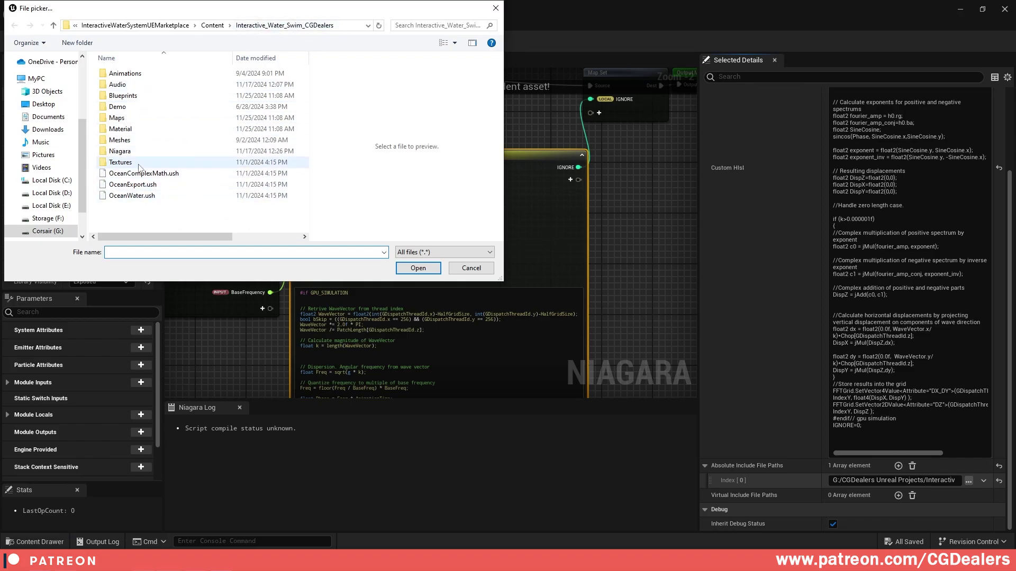
pyautogui.click(199, 560)
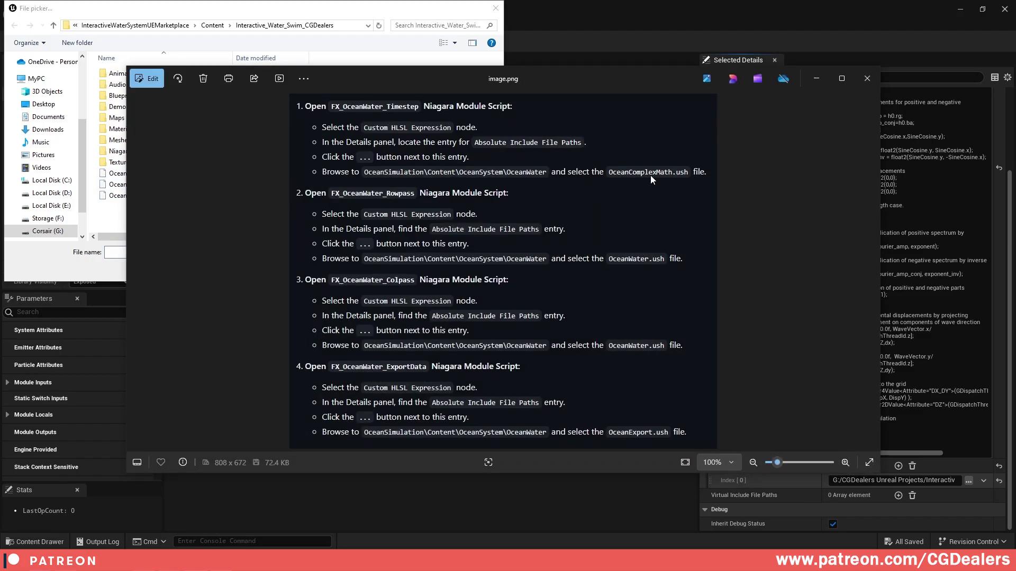
pyautogui.click(817, 79)
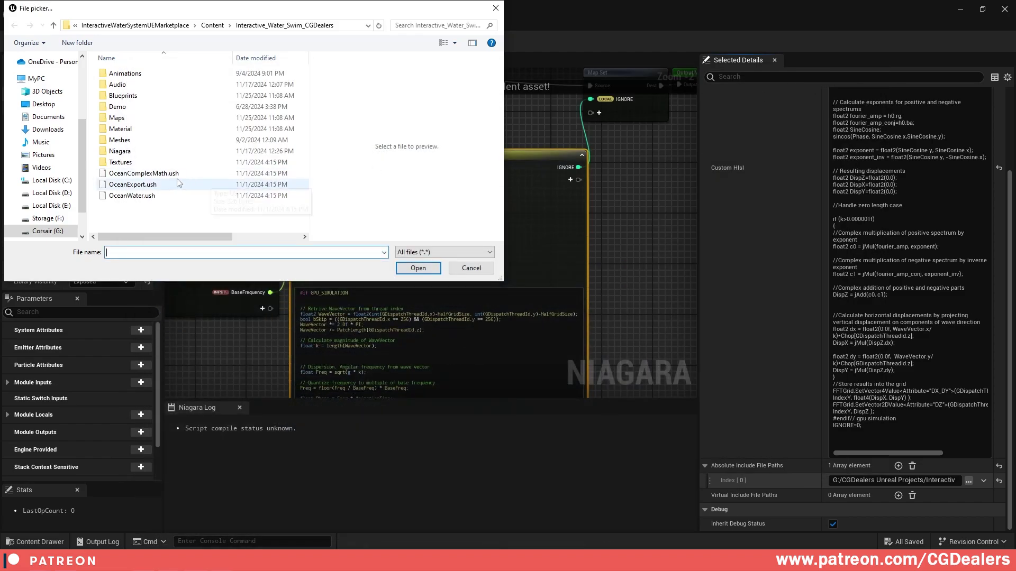
pyautogui.click(172, 175)
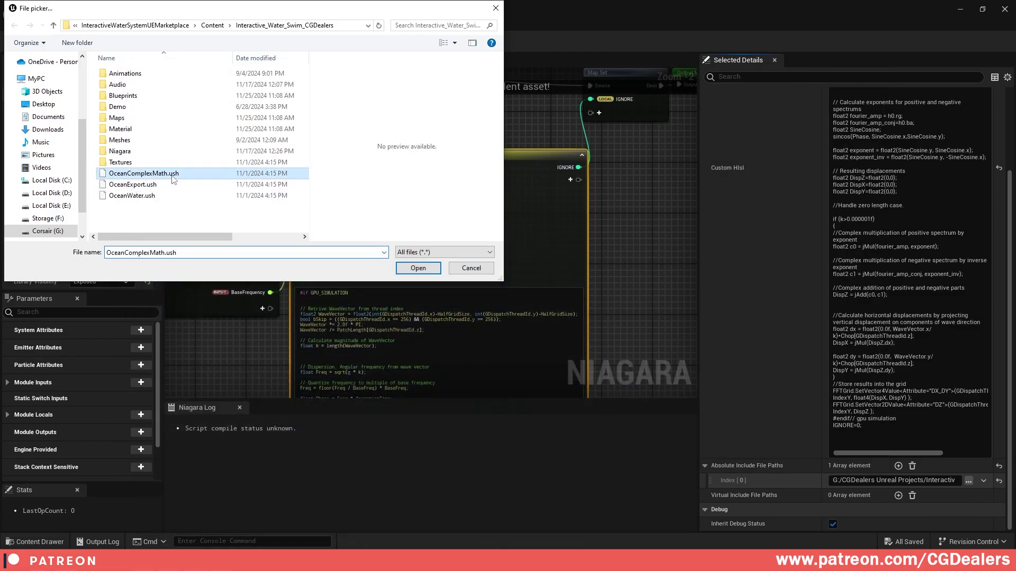
pyautogui.click(433, 268)
pyautogui.click(134, 44)
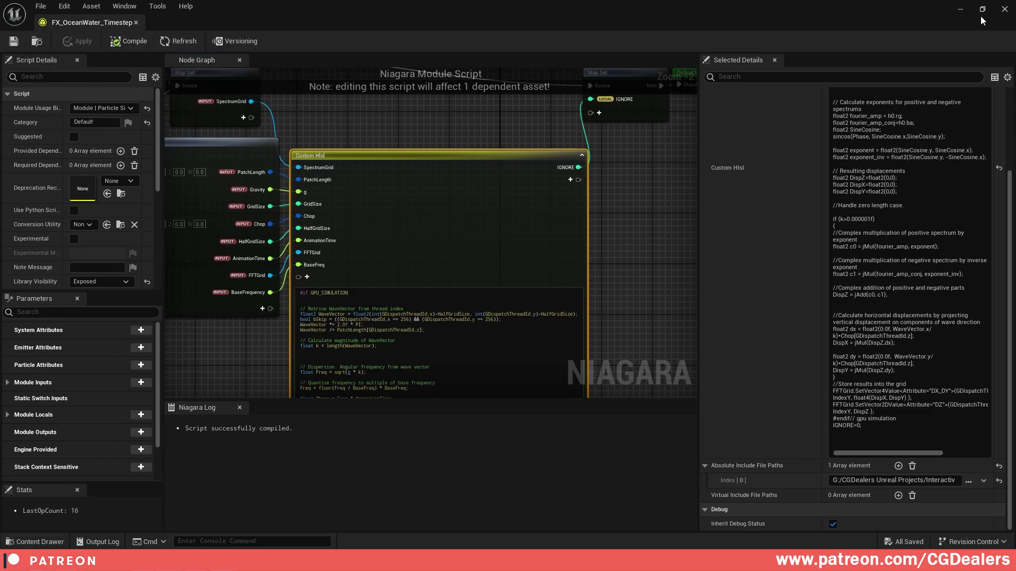
pyautogui.click(1004, 9)
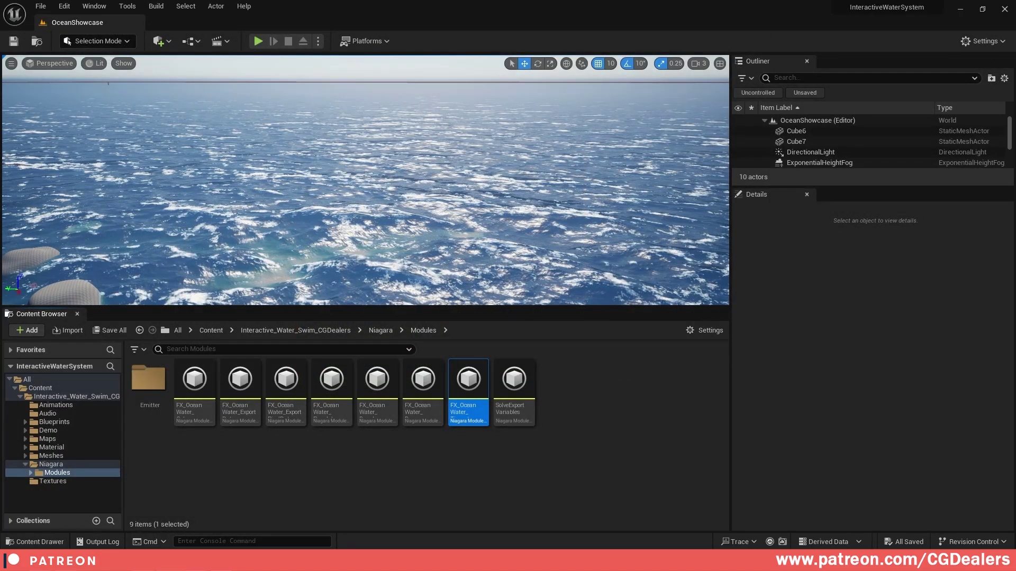
# - Open FX_OceanWater_Rowpass and expand Custom Hlsl 002's Absolute Include File Paths
pyautogui.hotkey('alt', 'Tab')
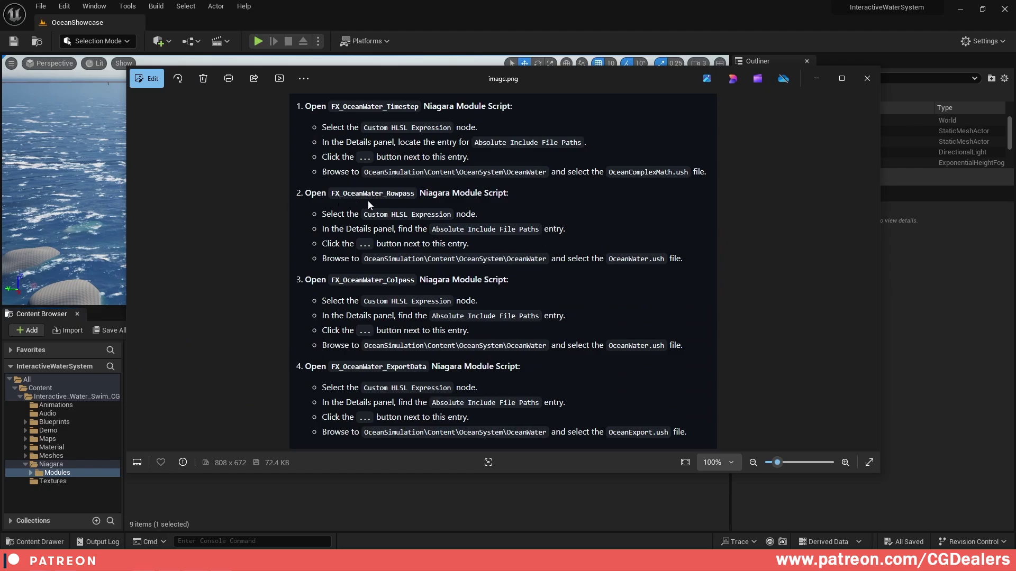
pyautogui.click(816, 78)
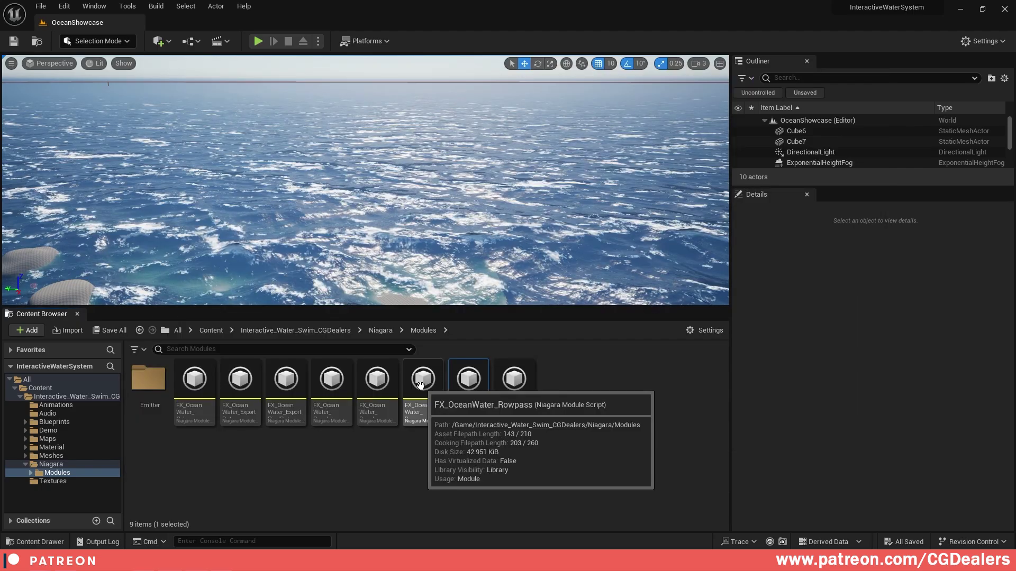
pyautogui.doubleClick(421, 385)
pyautogui.moveTo(462, 255); pyautogui.dragTo(487, 209, button='right')
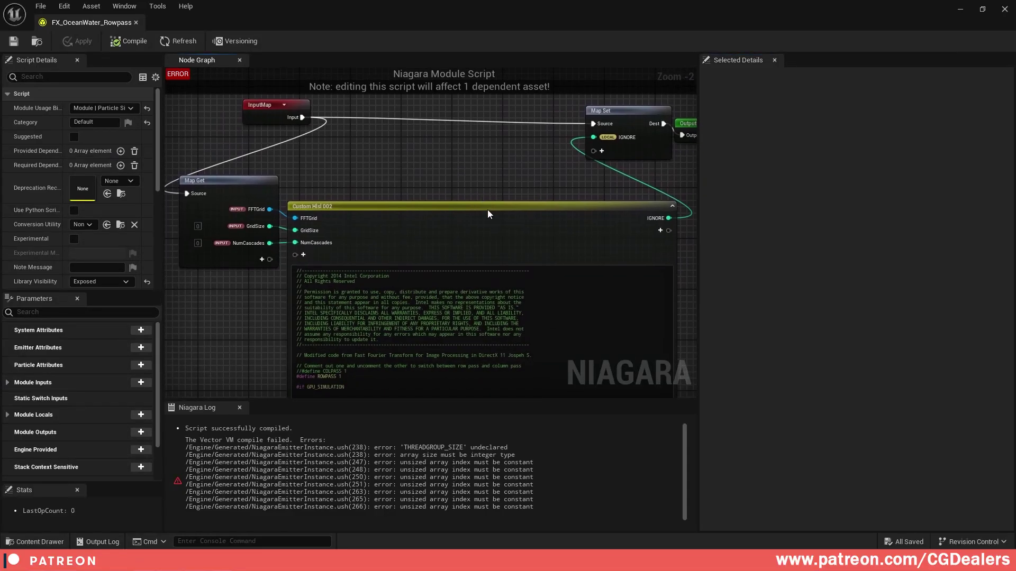
pyautogui.click(328, 209)
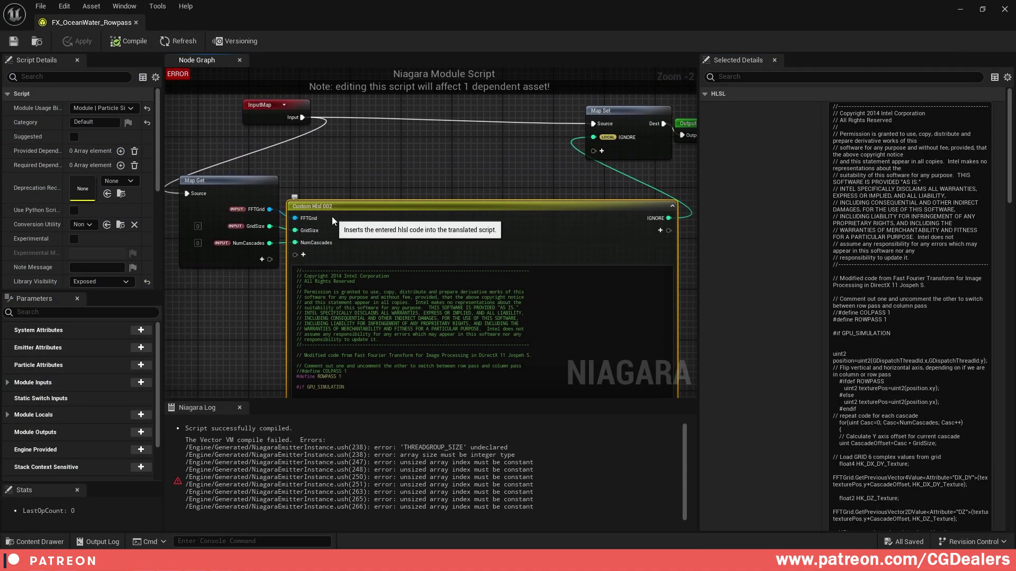
pyautogui.scroll(-5, 796, 263)
pyautogui.scroll(-6, 791, 267)
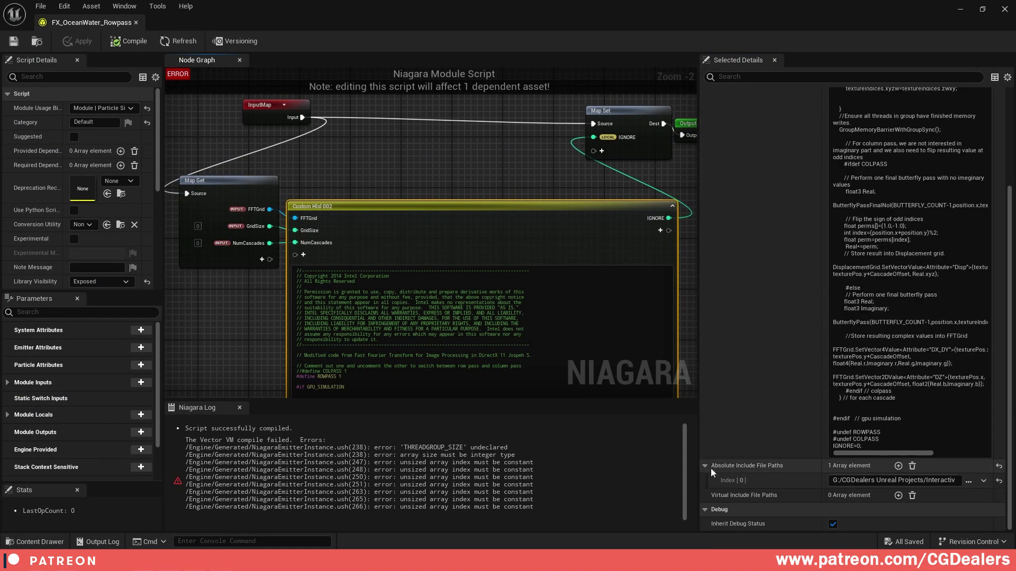
pyautogui.click(747, 466)
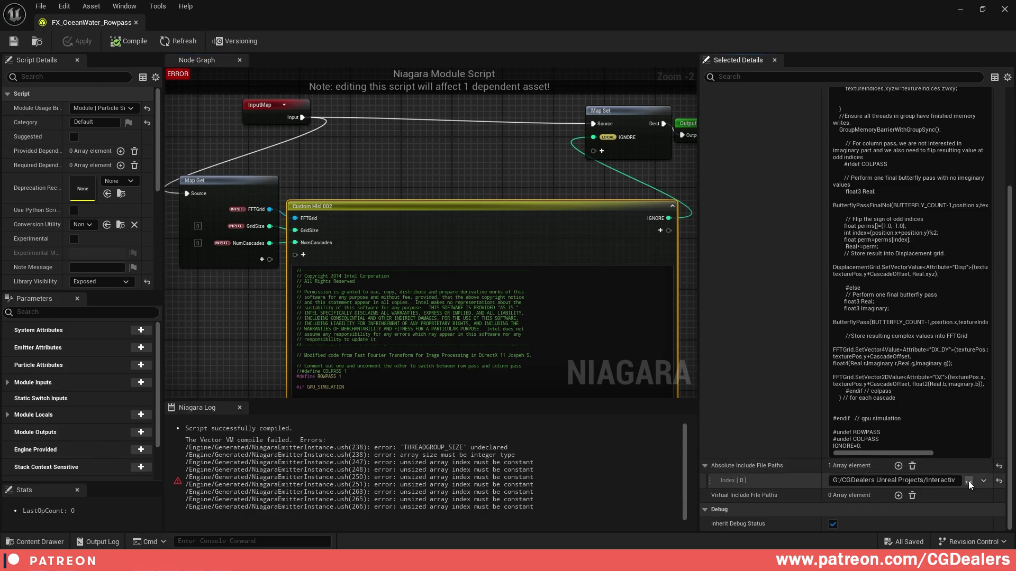
# - Set the include file to OceanWater.ush, then save and close the Rowpass editor
pyautogui.click(969, 481)
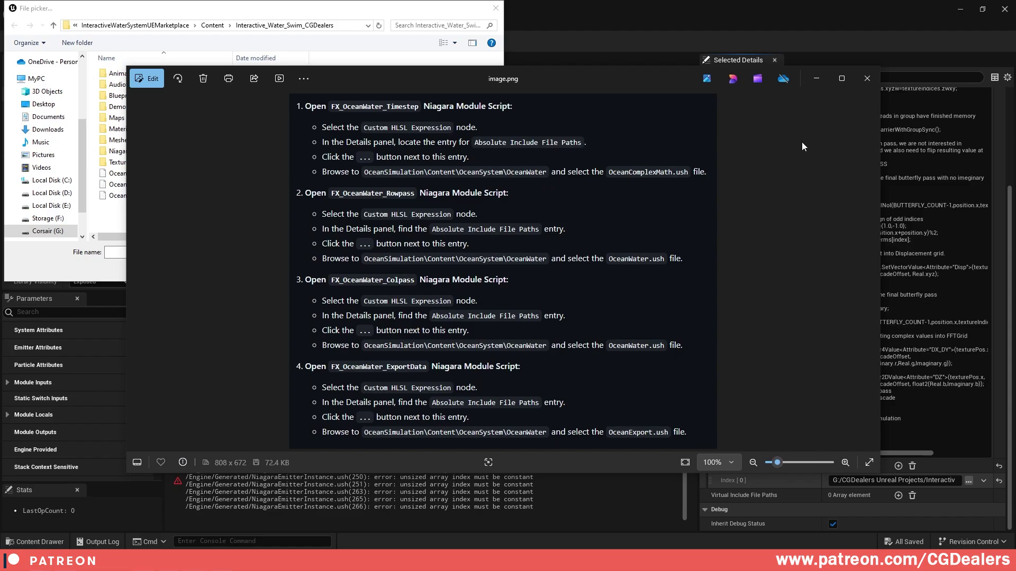
pyautogui.click(816, 79)
pyautogui.click(128, 197)
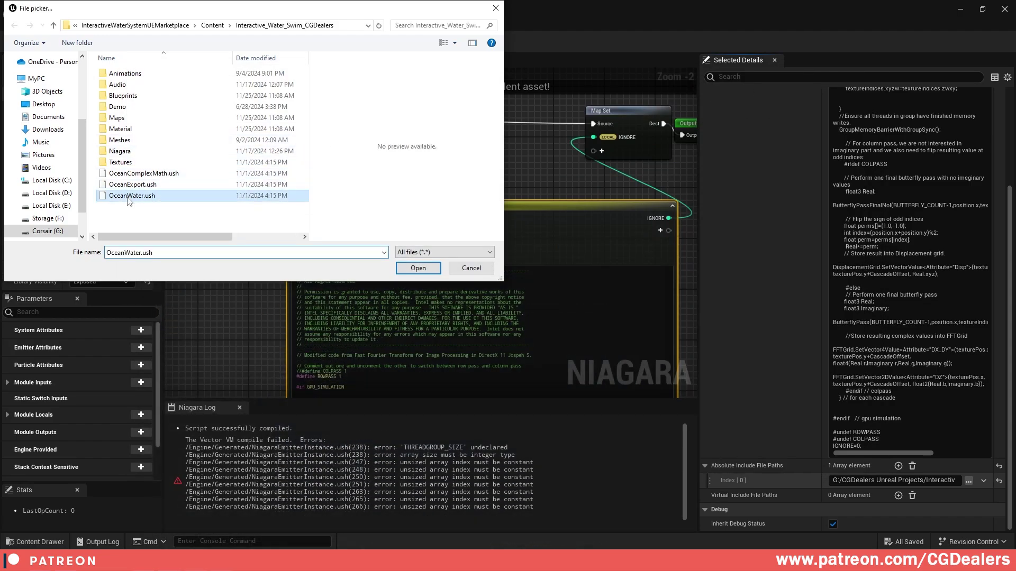
pyautogui.click(415, 271)
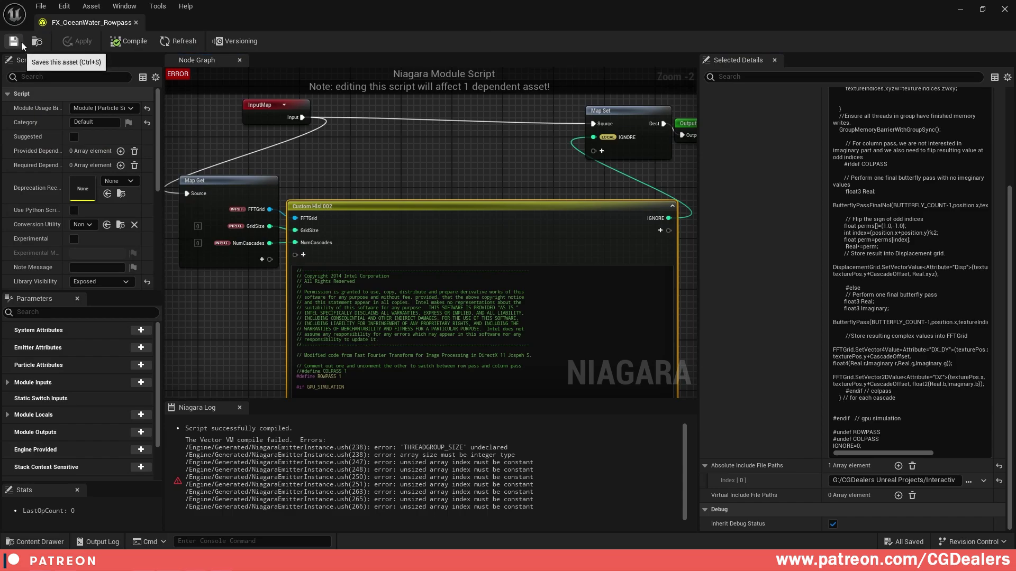
pyautogui.click(1005, 9)
pyautogui.hotkey('alt', 'Tab')
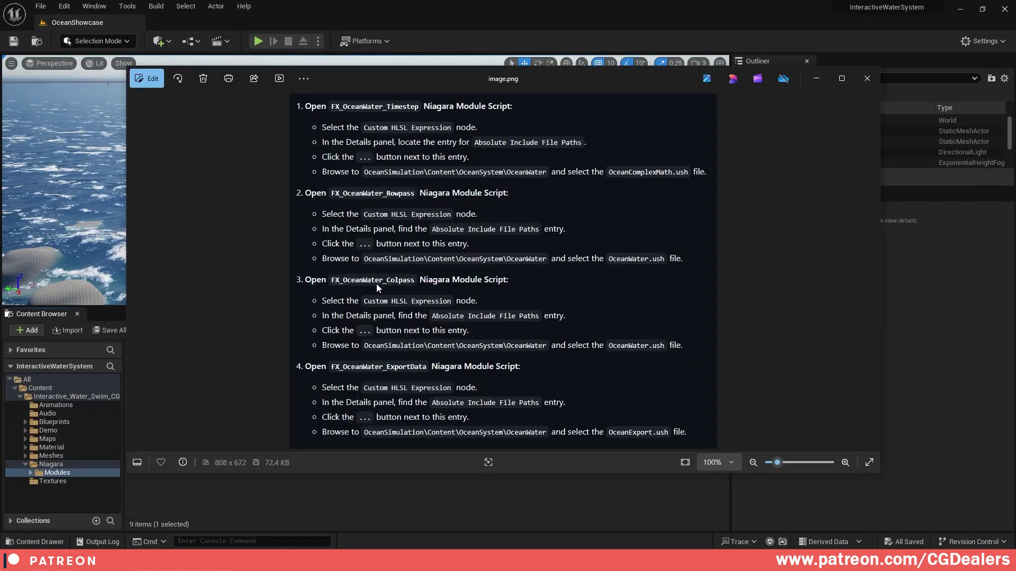
pyautogui.hotkey('alt', 'Tab')
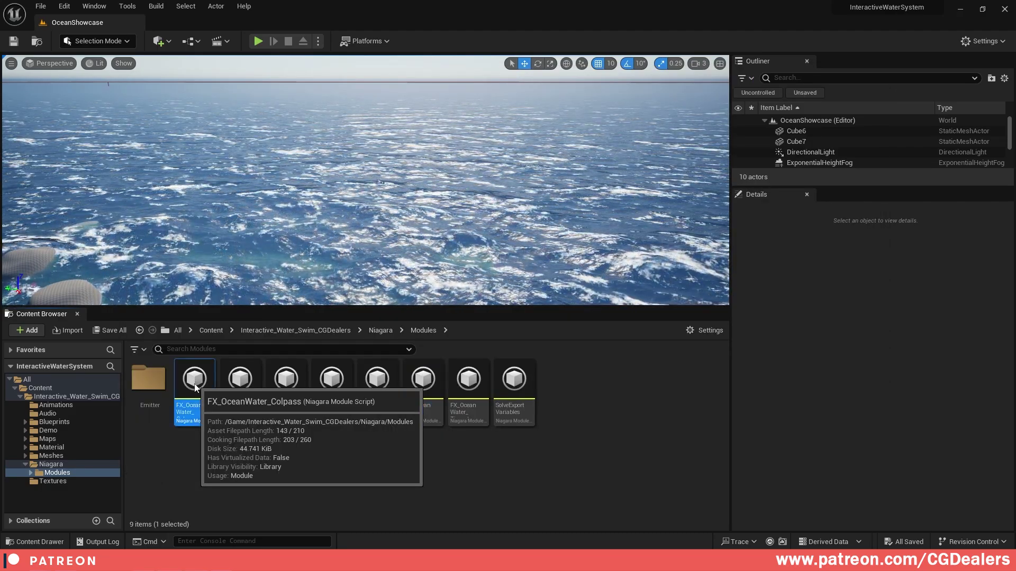
# - Re-point FX_OceanWater_Colpass's include path to OceanWater.ush and set its editor aside
pyautogui.doubleClick(193, 382)
pyautogui.hotkey('alt', 'Tab')
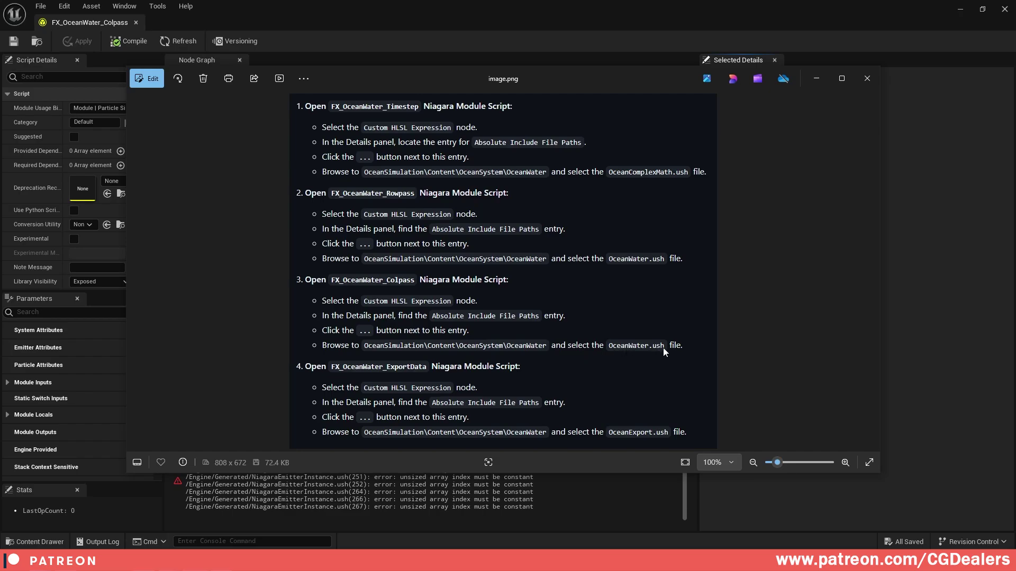
pyautogui.hotkey('alt', 'Tab')
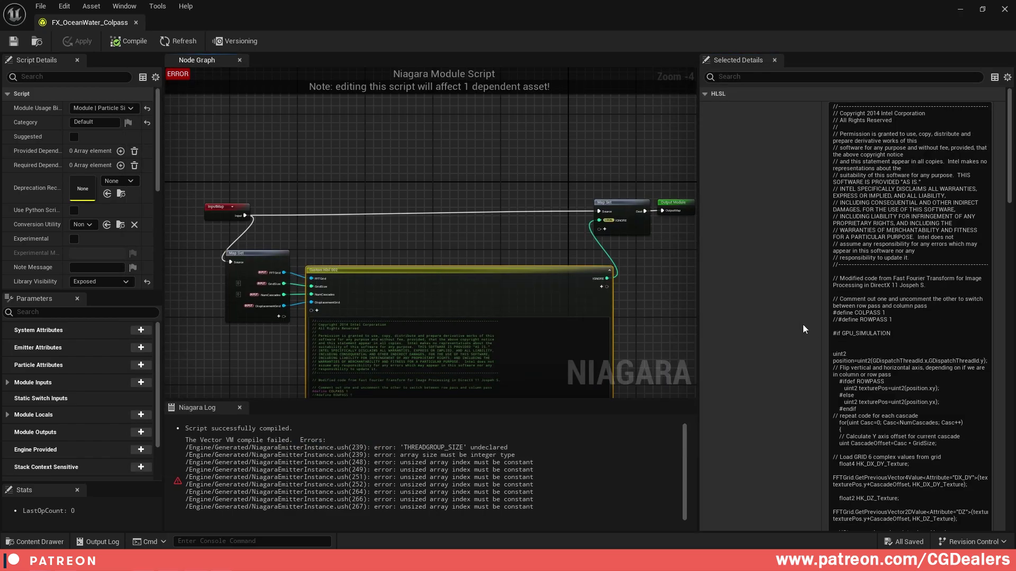
pyautogui.scroll(-15, 803, 324)
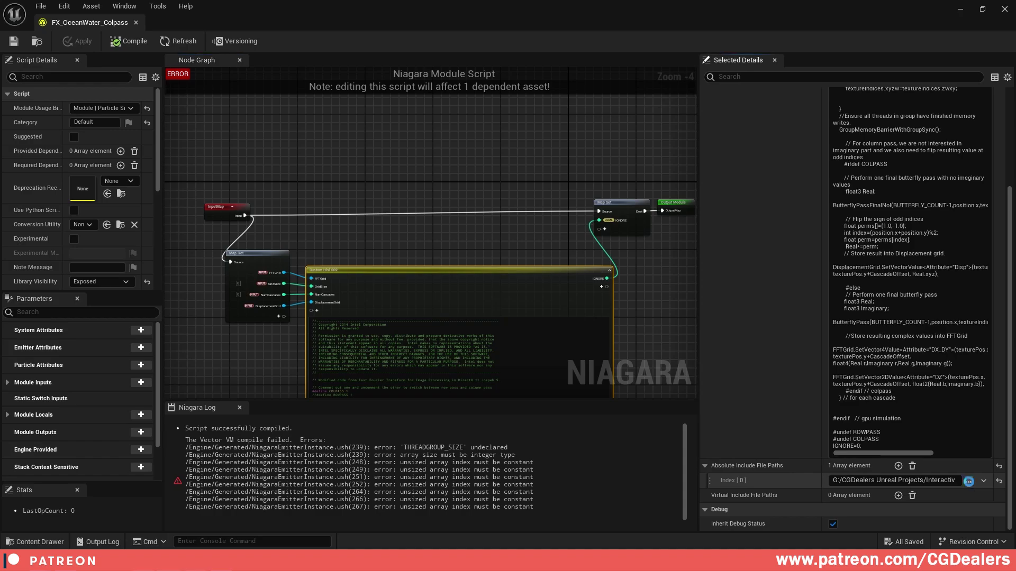
pyautogui.click(968, 481)
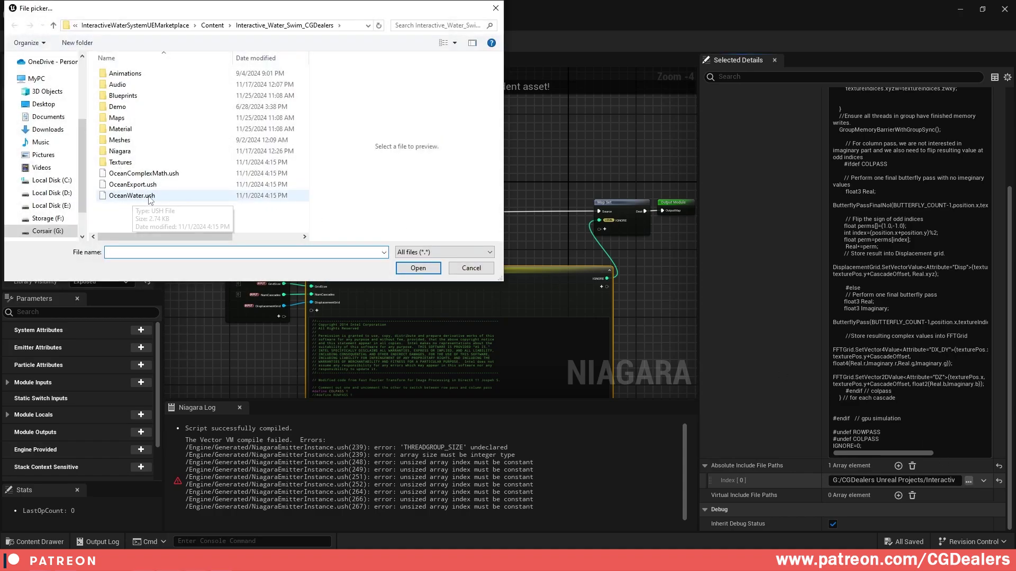
pyautogui.click(132, 196)
pyautogui.click(418, 268)
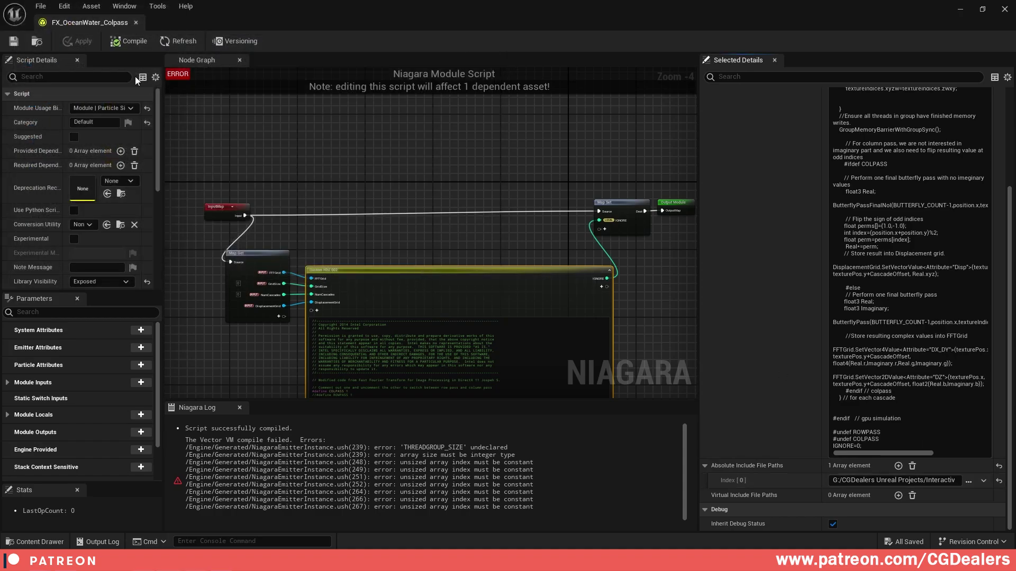
pyautogui.click(960, 9)
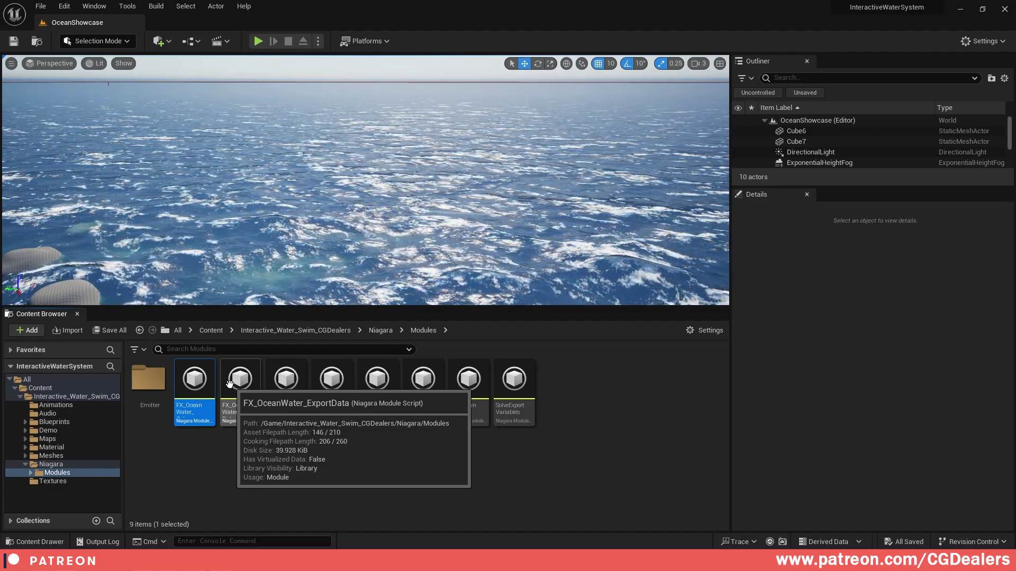
# - Point FX_OceanWater_ExportData's Custom Hlsl include to OceanExport.ush, compile, and close the editor
pyautogui.doubleClick(230, 383)
pyautogui.click(455, 325)
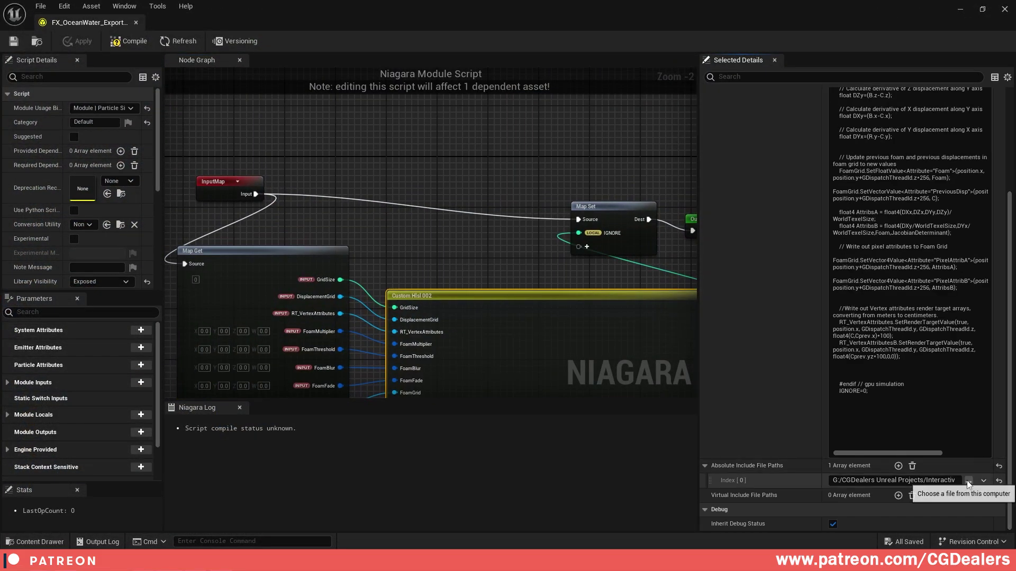
pyautogui.click(968, 481)
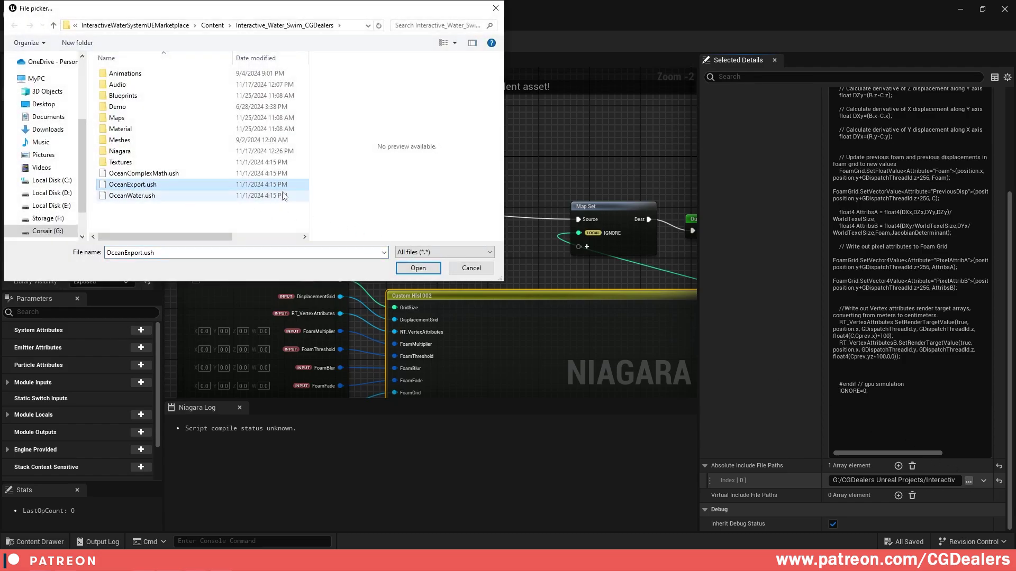
pyautogui.click(418, 269)
pyautogui.click(129, 41)
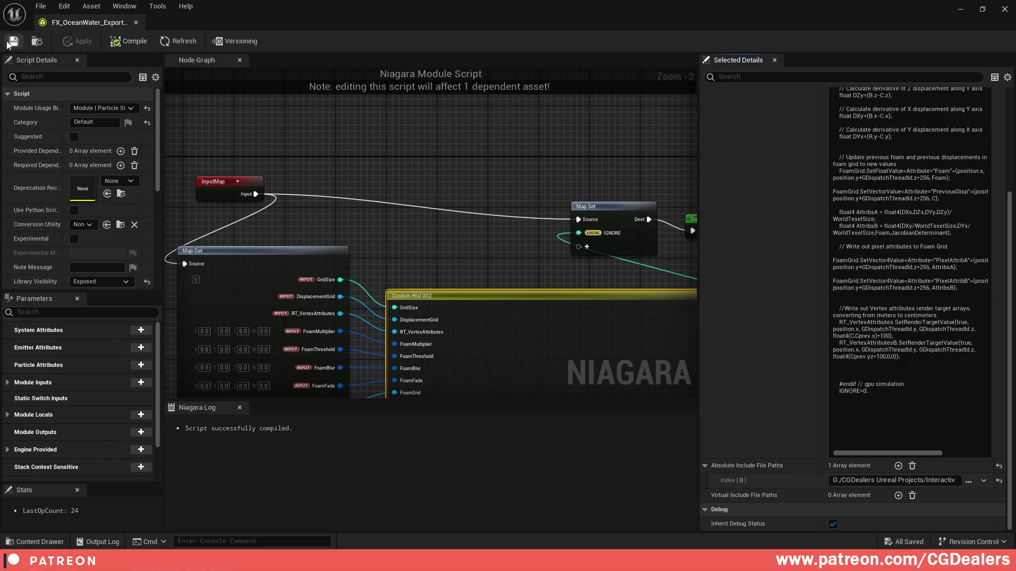
pyautogui.click(1004, 9)
# - Turn the viewport toward the rocks and list the Niagara folder's systems
pyautogui.moveTo(365, 180); pyautogui.dragTo(145, 220, button='right')
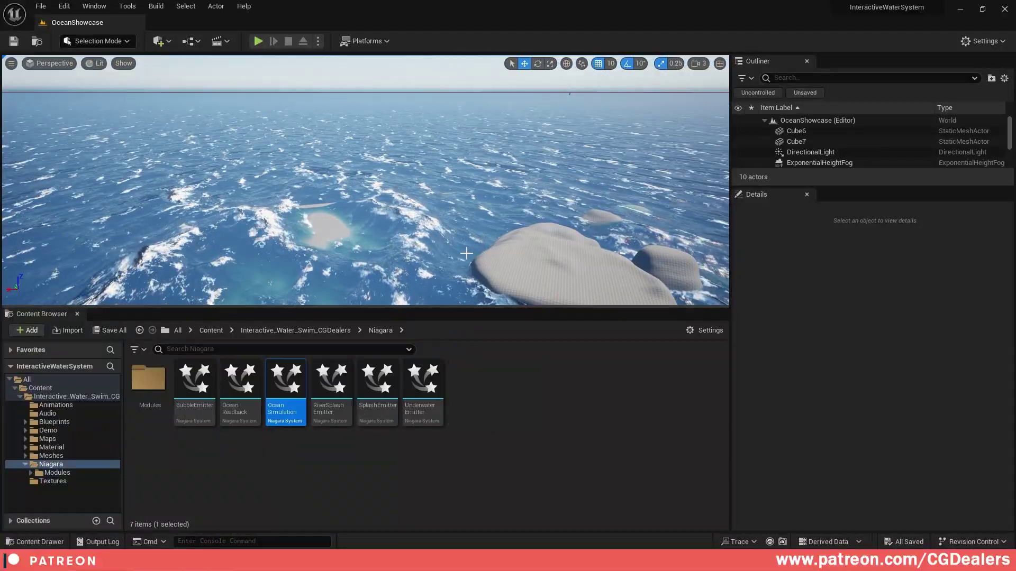
pyautogui.moveTo(365, 180); pyautogui.dragTo(476, 170, button='right')
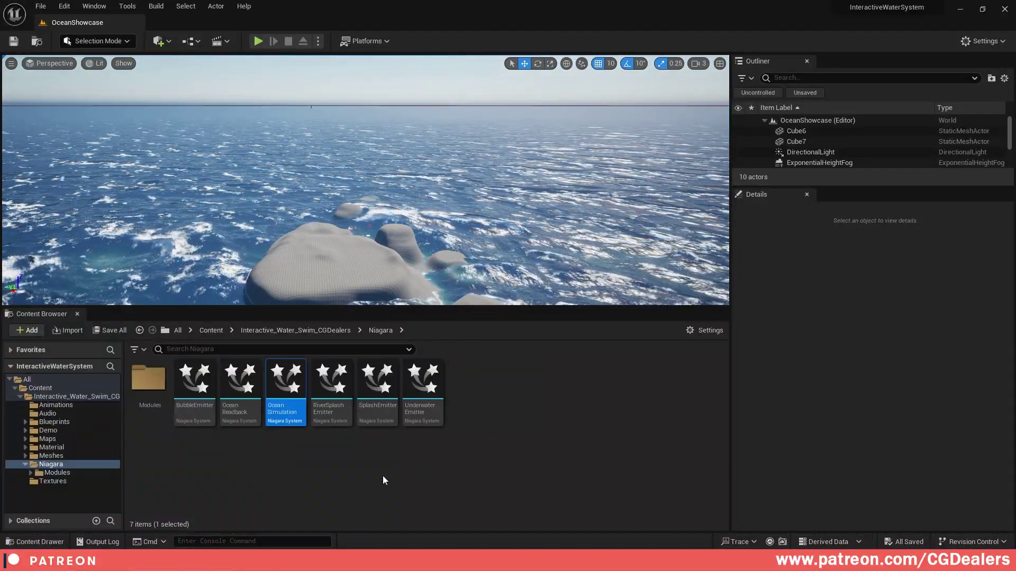
pyautogui.click(51, 464)
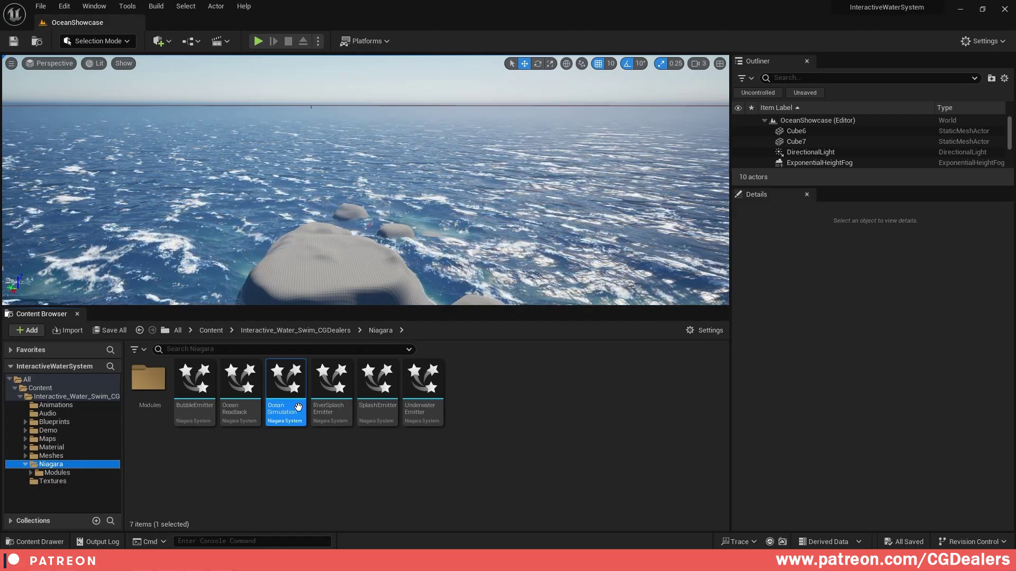
# - Open OceanSimulation, widen the Parameters panel, and look through its User Parameters
pyautogui.moveTo(296, 405)
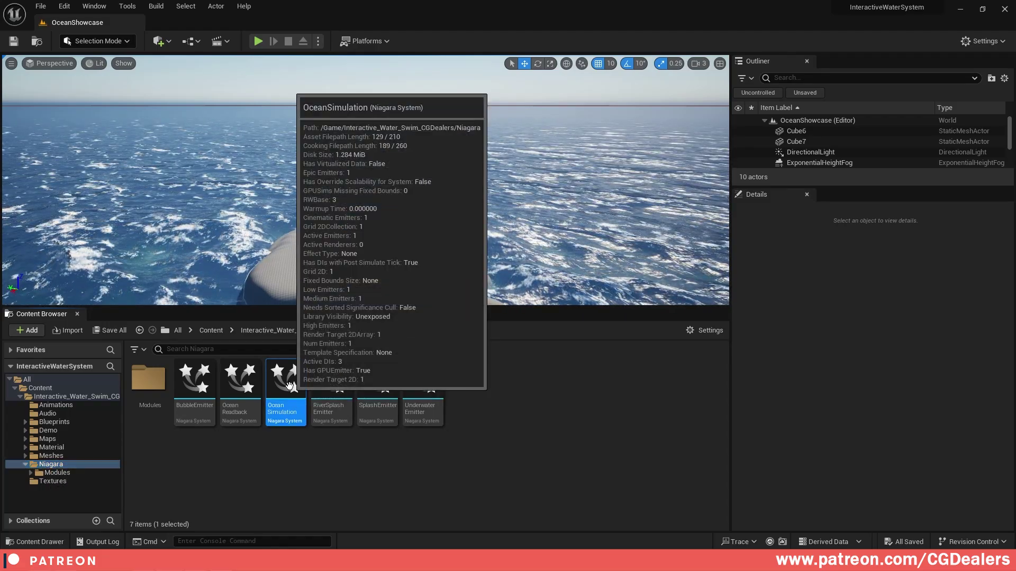
pyautogui.doubleClick(289, 385)
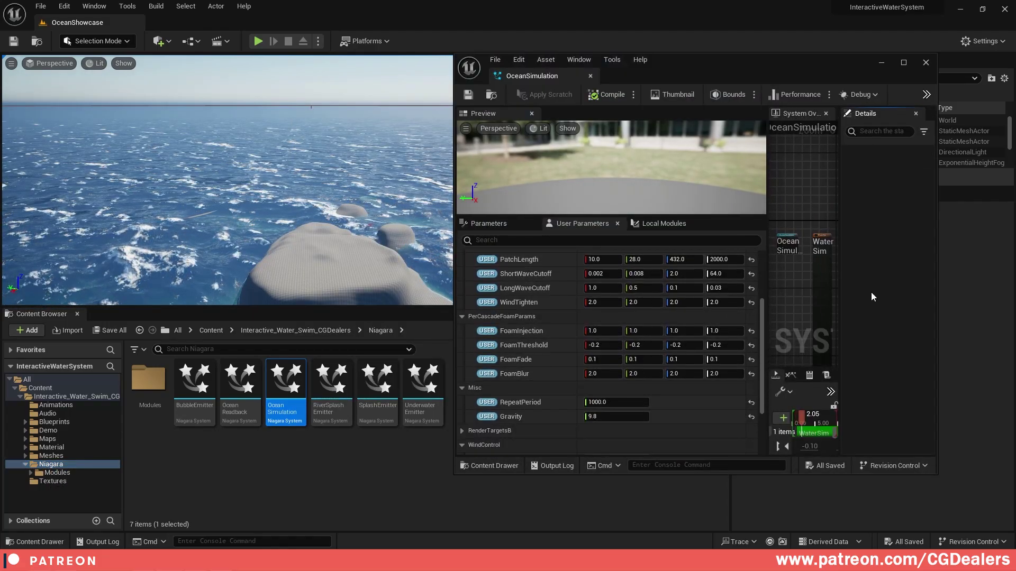
pyautogui.moveTo(766, 252); pyautogui.dragTo(814, 252)
pyautogui.scroll(5, 612, 339)
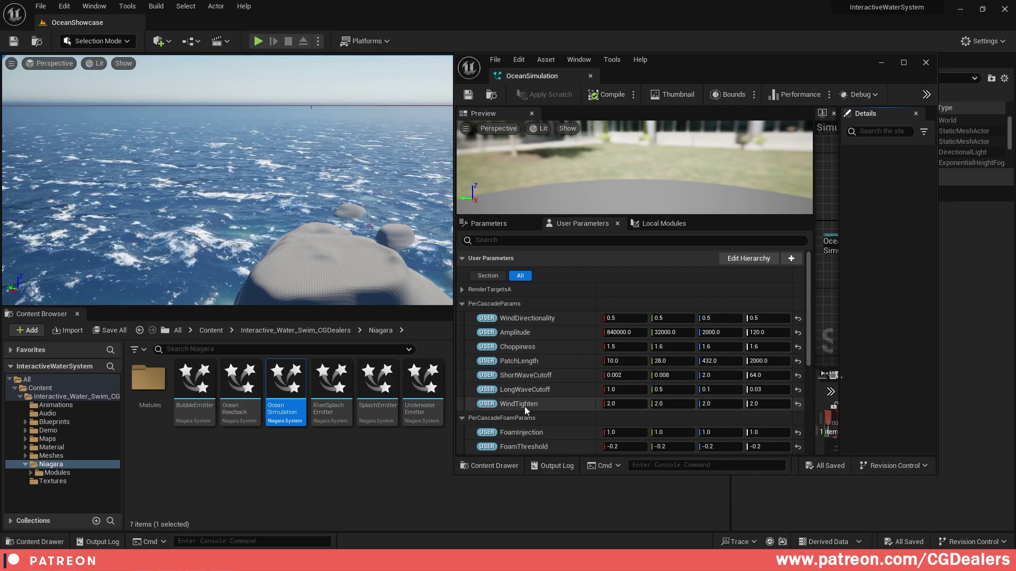
pyautogui.scroll(-3, 561, 365)
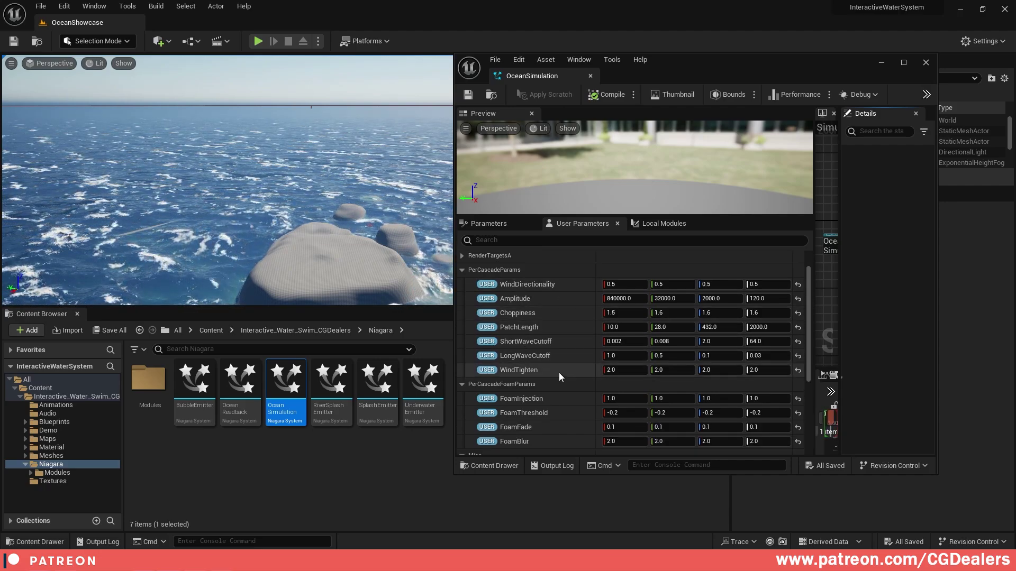
pyautogui.scroll(-4, 536, 365)
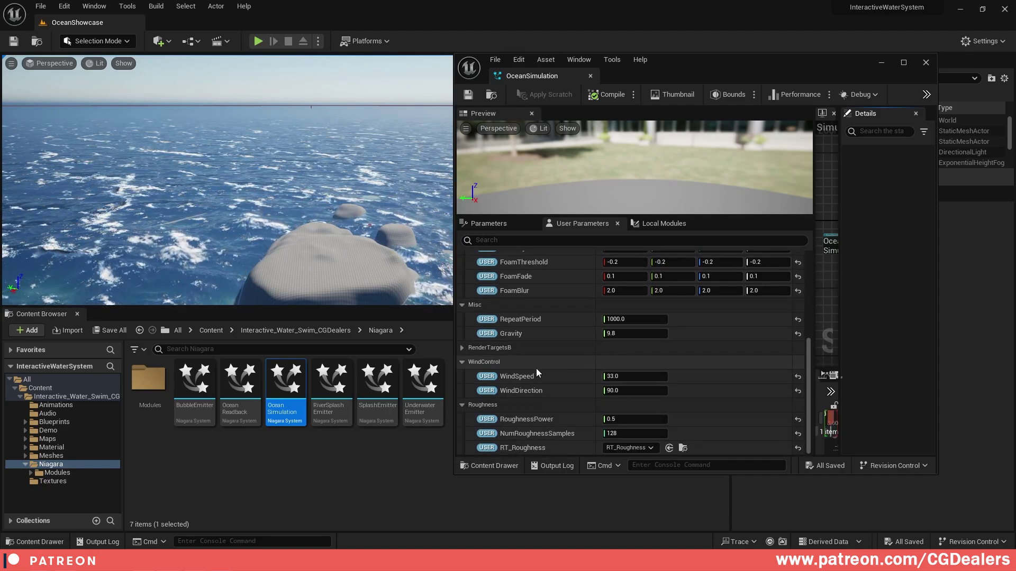
pyautogui.scroll(7, 564, 404)
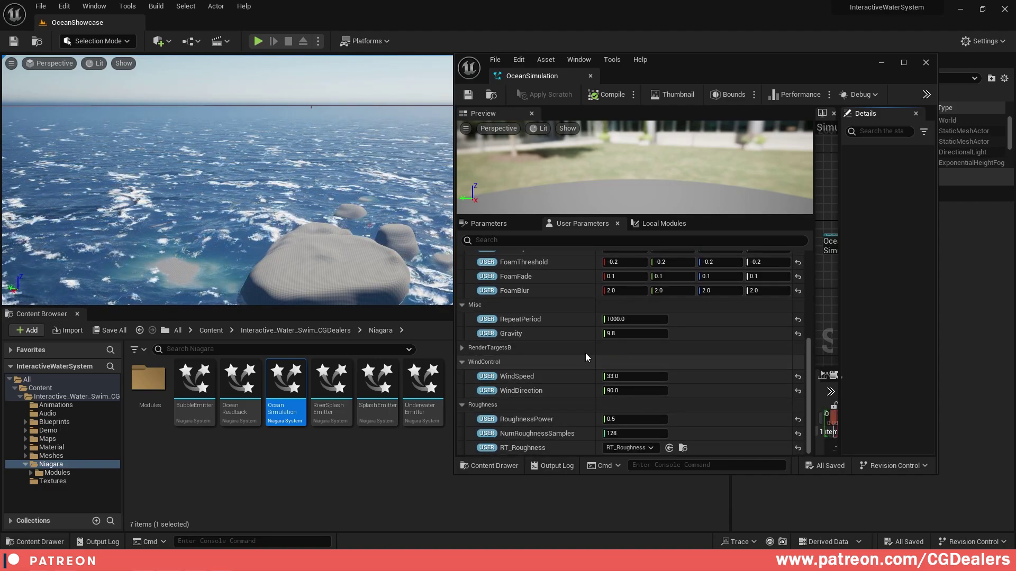
# - Lower Amplitude by halving its first value, committing 16000.0, 1000.0 and 60.0 for the others
pyautogui.click(633, 333)
pyautogui.write('/2')
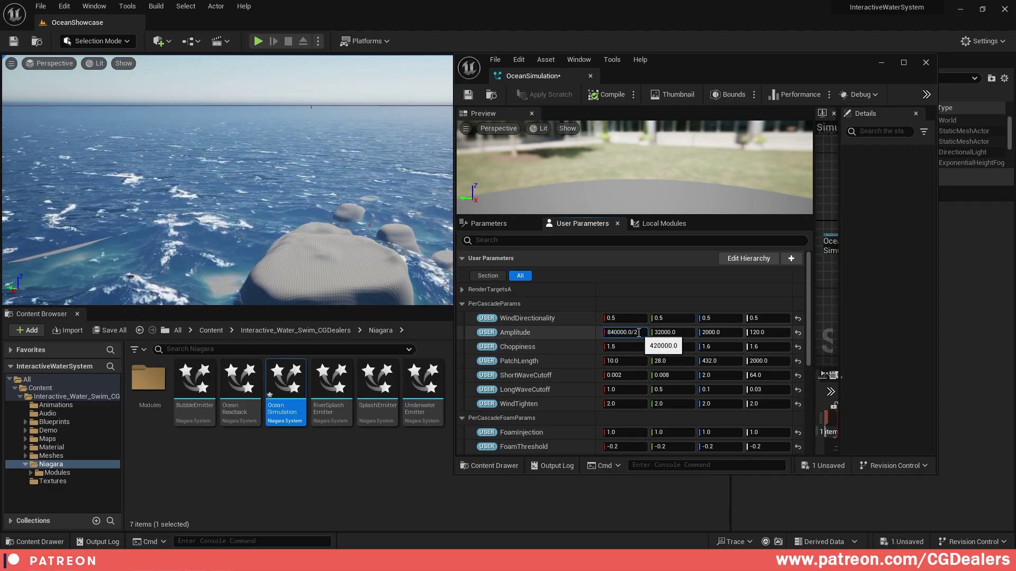
pyautogui.click(686, 334)
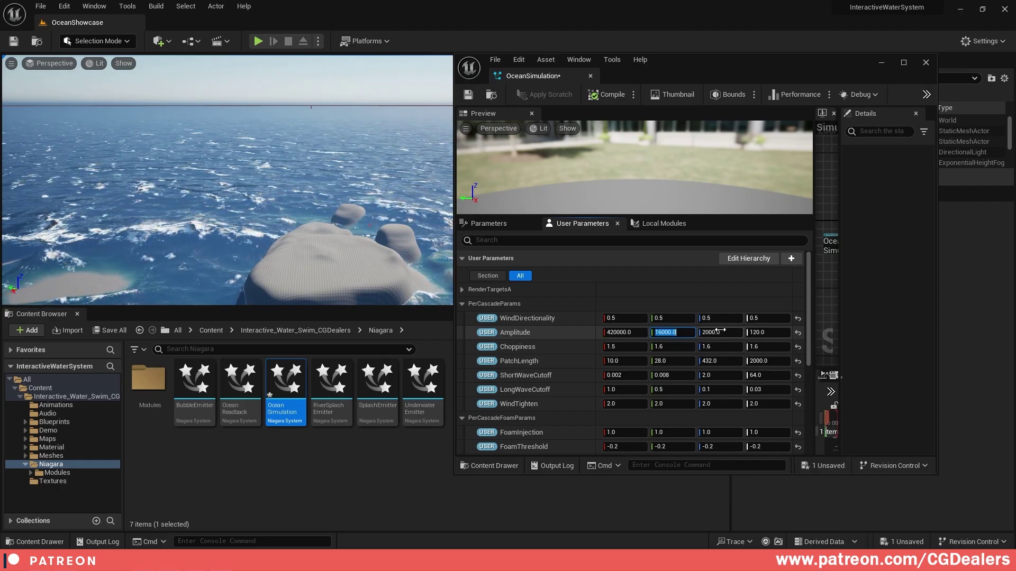
pyautogui.click(735, 333)
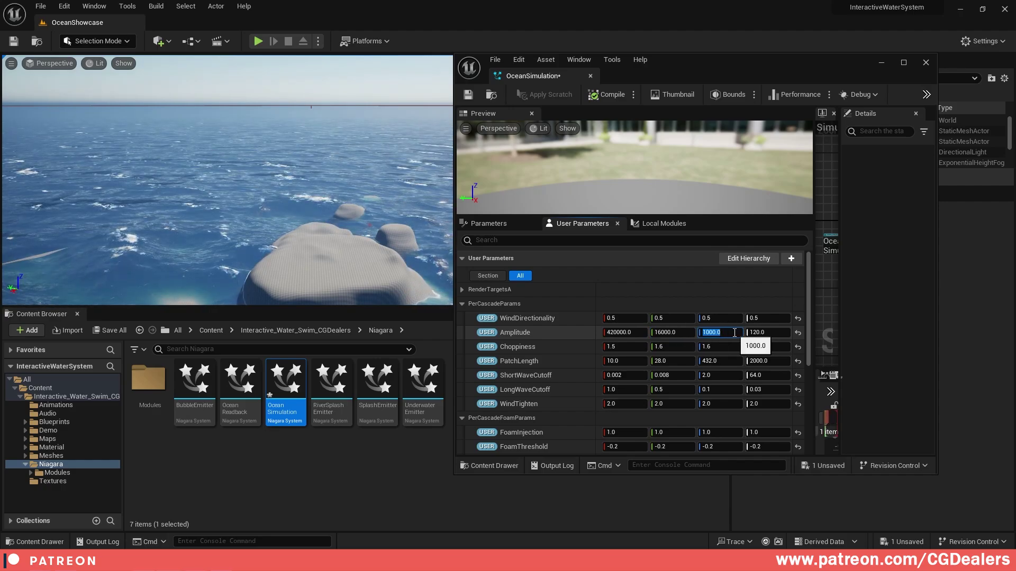
pyautogui.press('Return')
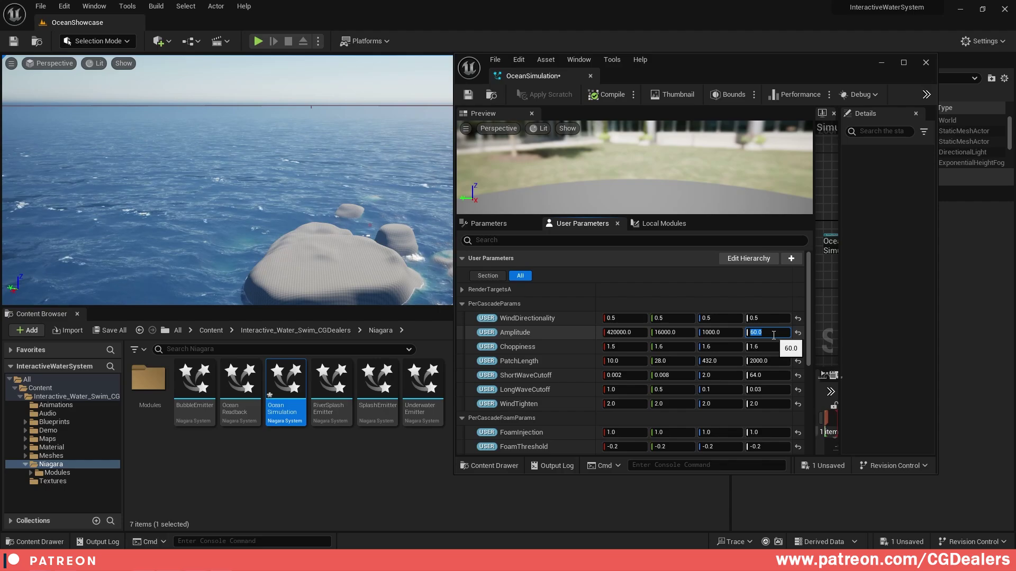
pyautogui.press('Return')
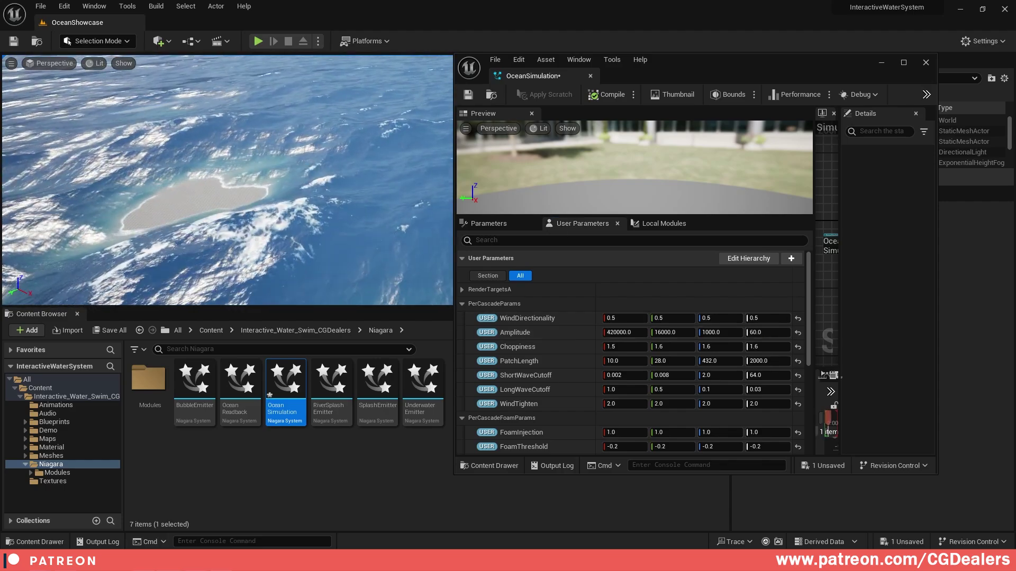
# - Try a WindSpeed of 5.0 and look across the ocean toward the islands
pyautogui.scroll(-5, 609, 371)
pyautogui.click(635, 409)
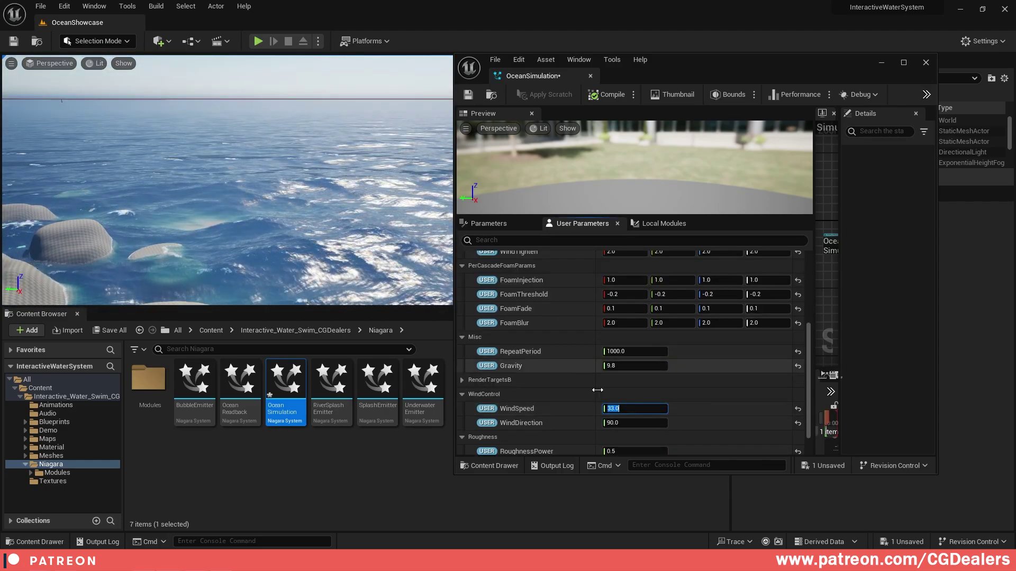
pyautogui.write('12')
pyautogui.hotkey('ctrl', 'a')
pyautogui.write('5')
pyautogui.press('Return')
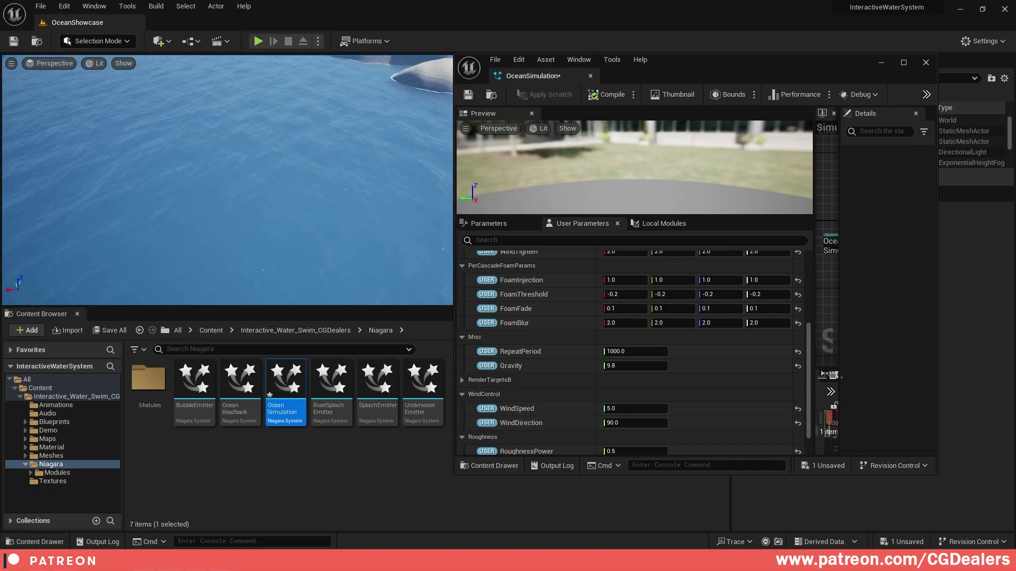
pyautogui.moveTo(227, 180); pyautogui.dragTo(217, 100, button='right')
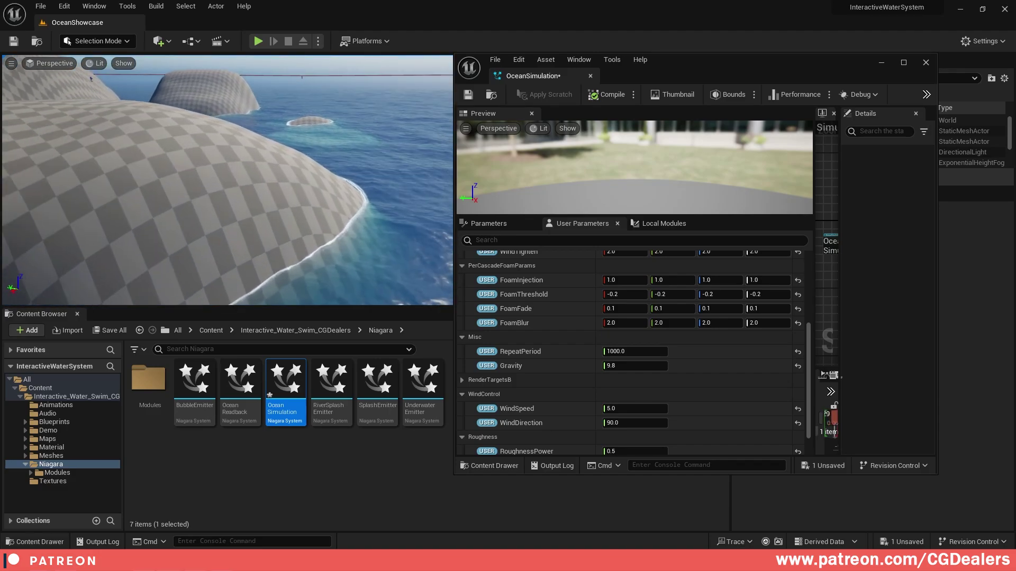
# - Set WindSpeed to 25.0 and inspect the rougher, whitecapped waves
pyautogui.click(631, 408)
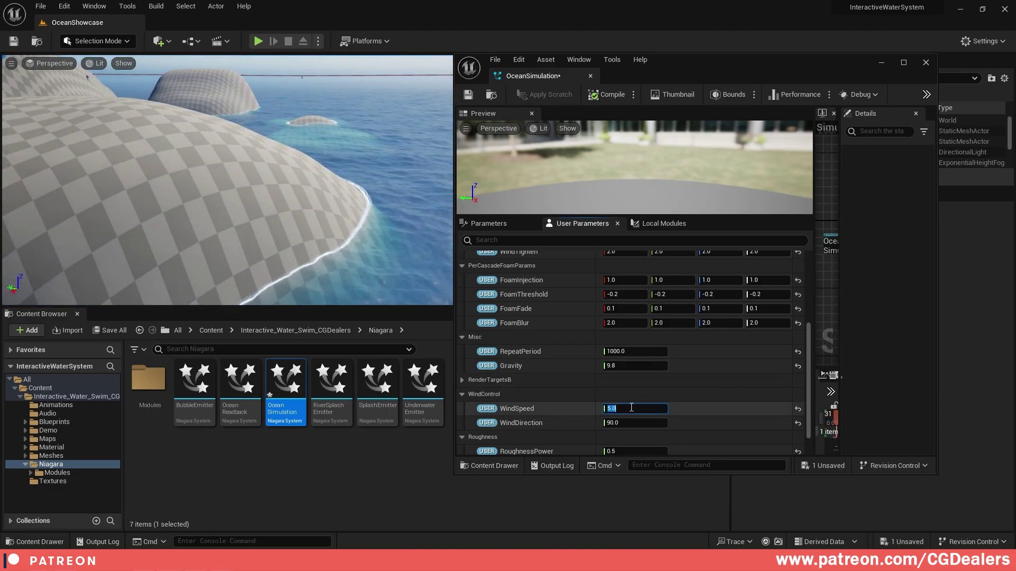
pyautogui.write('2')
pyautogui.press('Return')
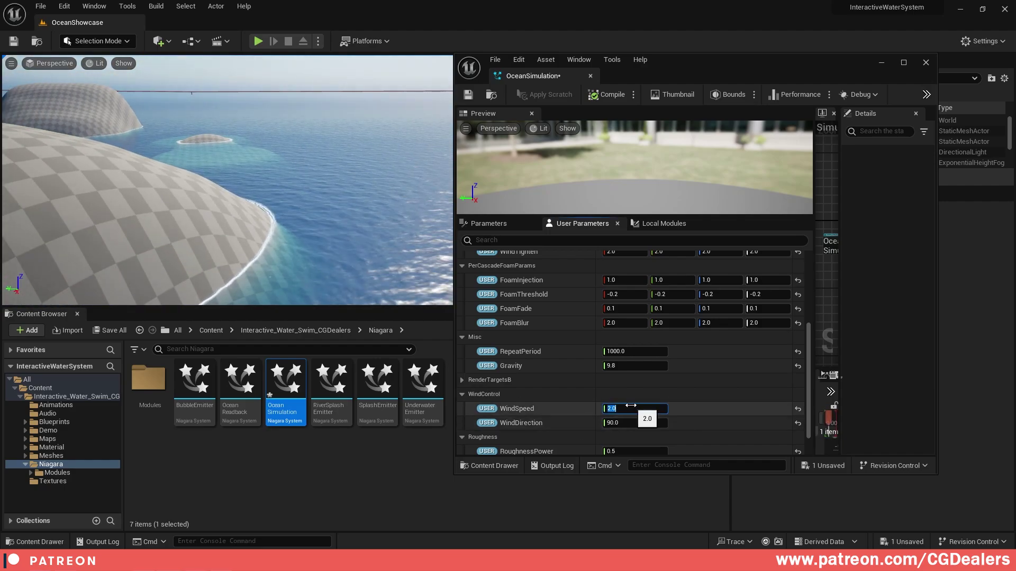
pyautogui.write('5')
pyautogui.press('Return')
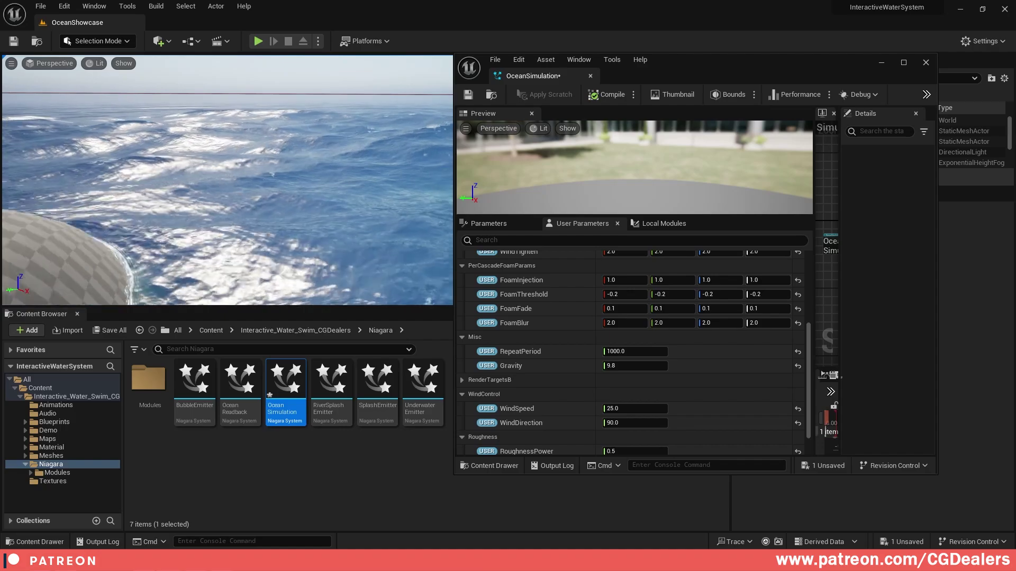
pyautogui.scroll(5, 635, 339)
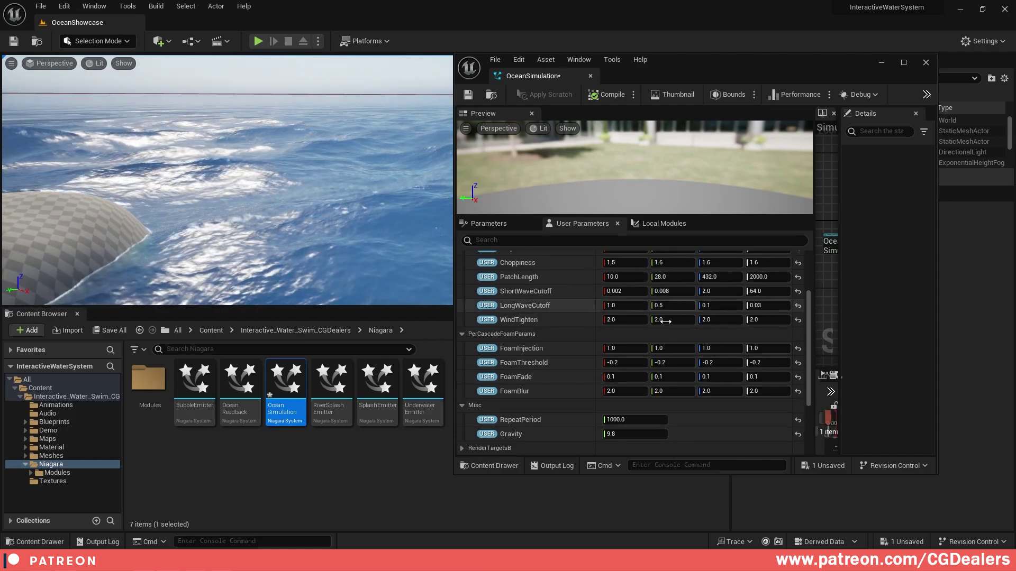
pyautogui.moveTo(338, 196); pyautogui.dragTo(381, 185, button='right')
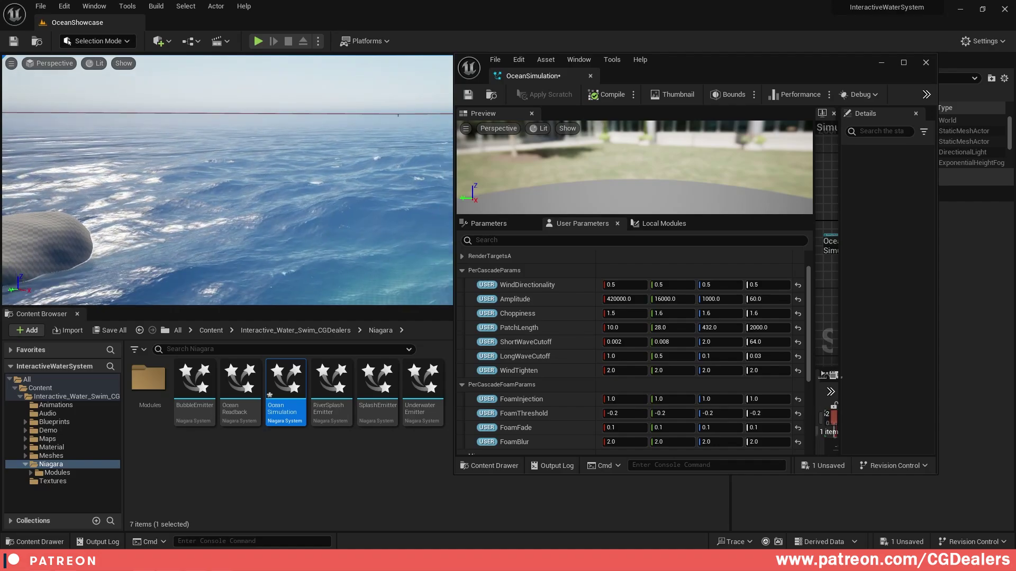
# - Close the OceanSimulation editor and browse to the water surface's MI_OceanWater material
pyautogui.click(926, 62)
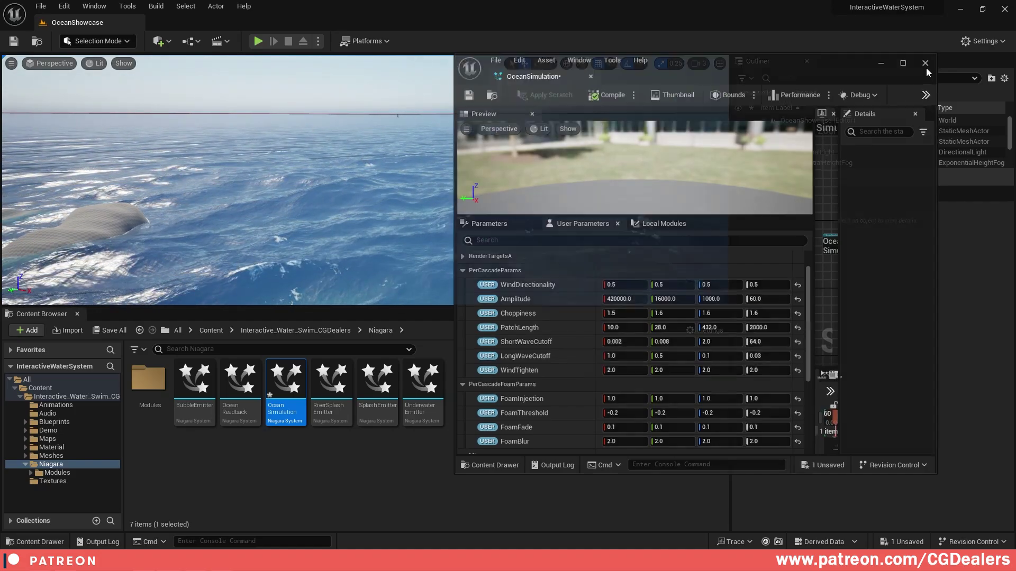
pyautogui.scroll(-5, 871, 416)
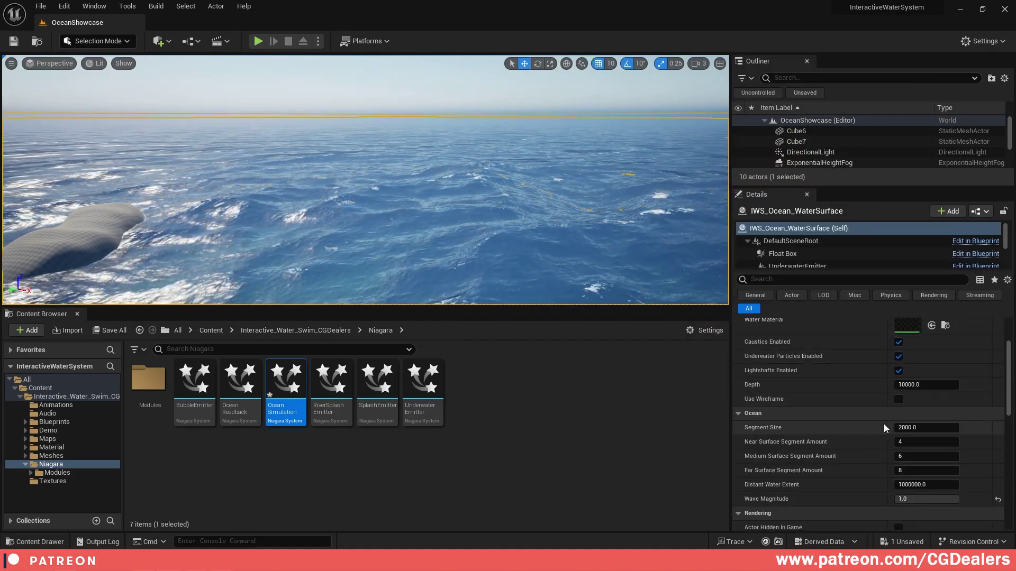
pyautogui.scroll(5, 885, 426)
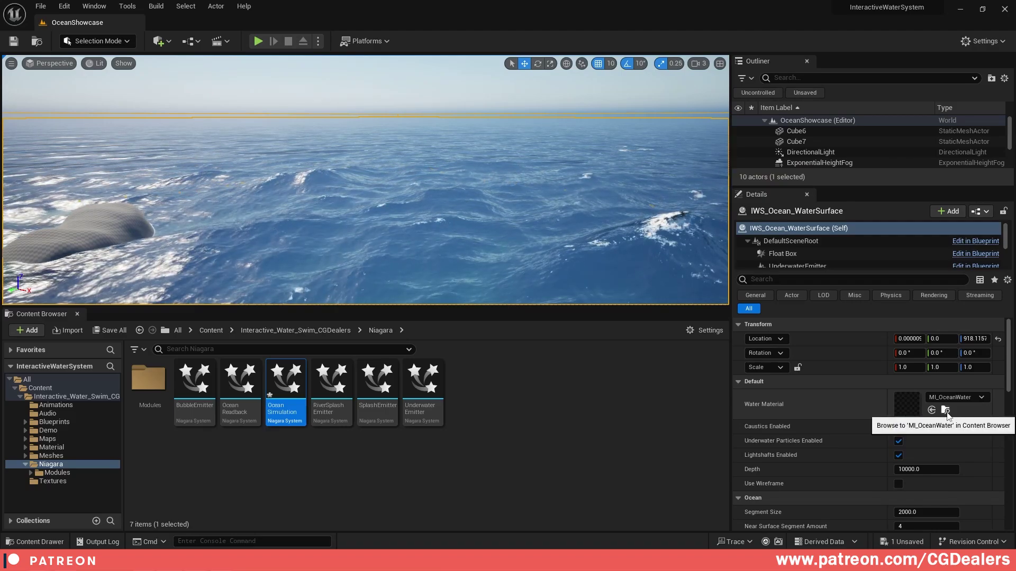
pyautogui.click(946, 411)
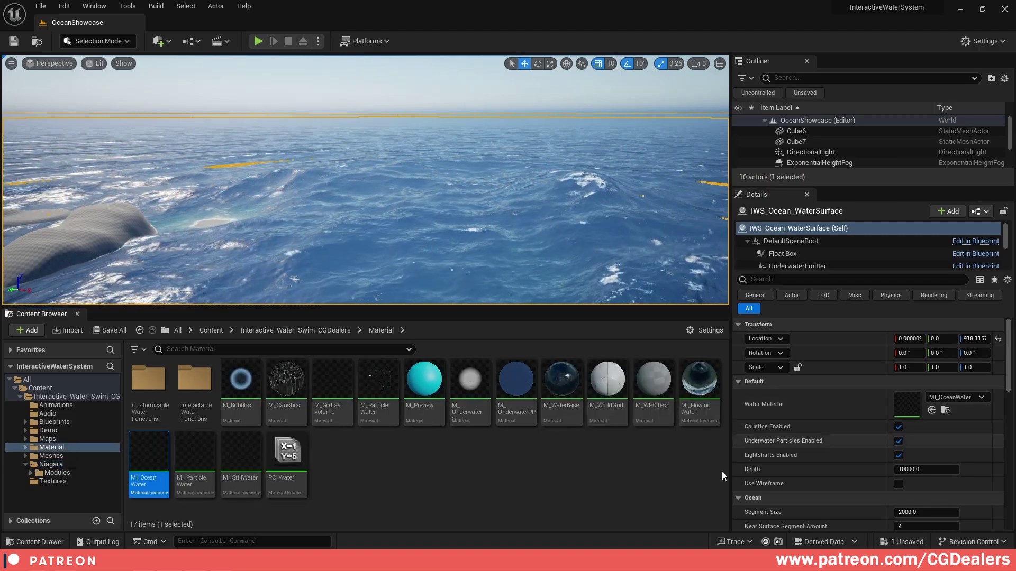
pyautogui.doubleClick(147, 443)
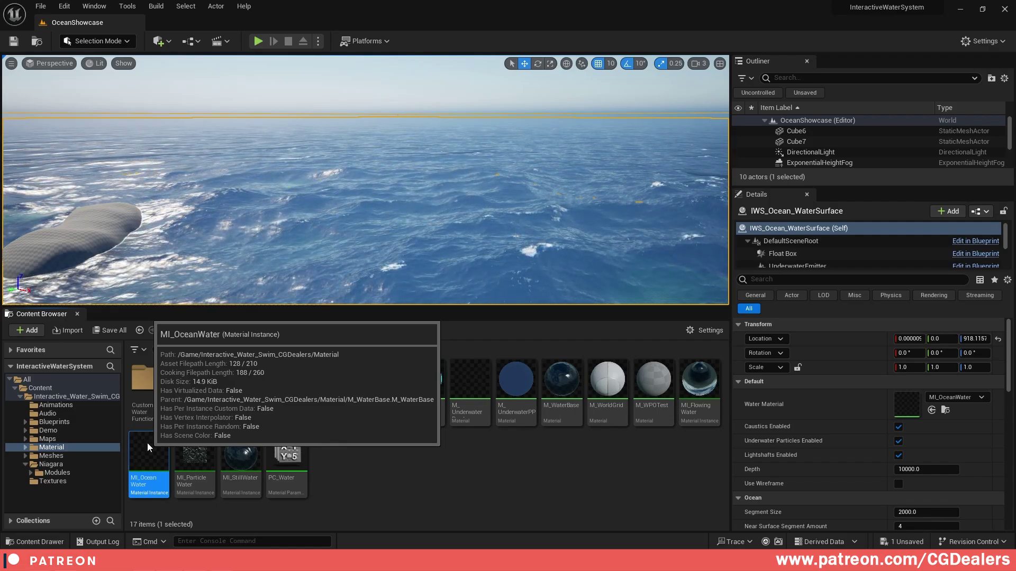
pyautogui.scroll(-2, 808, 218)
pyautogui.moveTo(720, 259); pyautogui.dragTo(562, 264)
pyautogui.scroll(2, 668, 265)
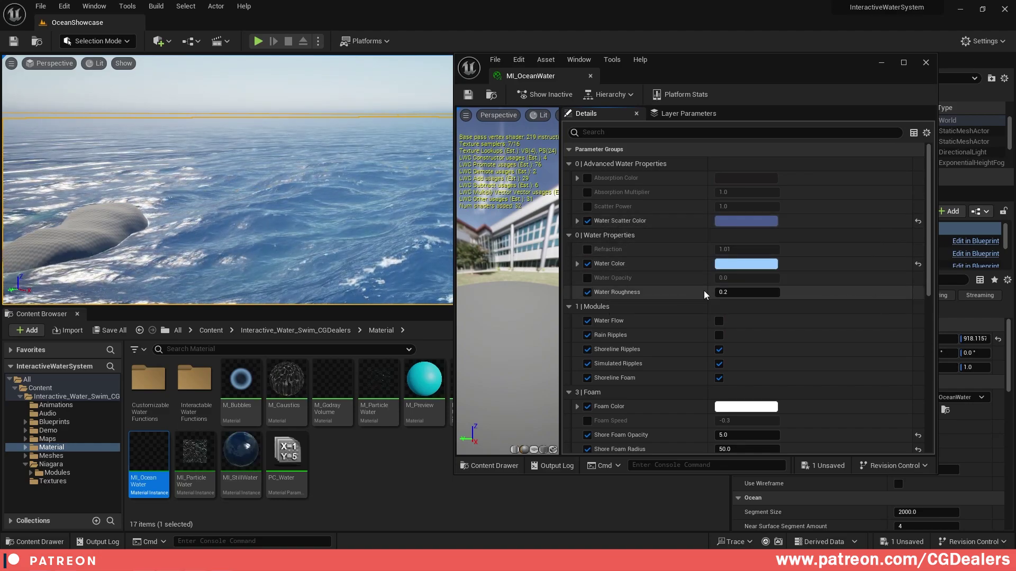
pyautogui.scroll(-2, 662, 302)
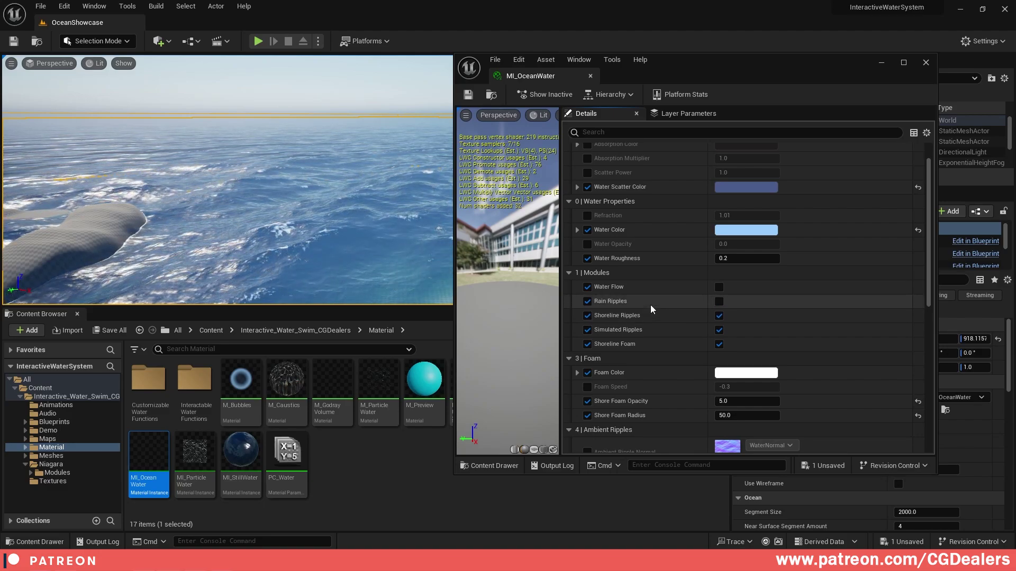
pyautogui.scroll(-3, 649, 312)
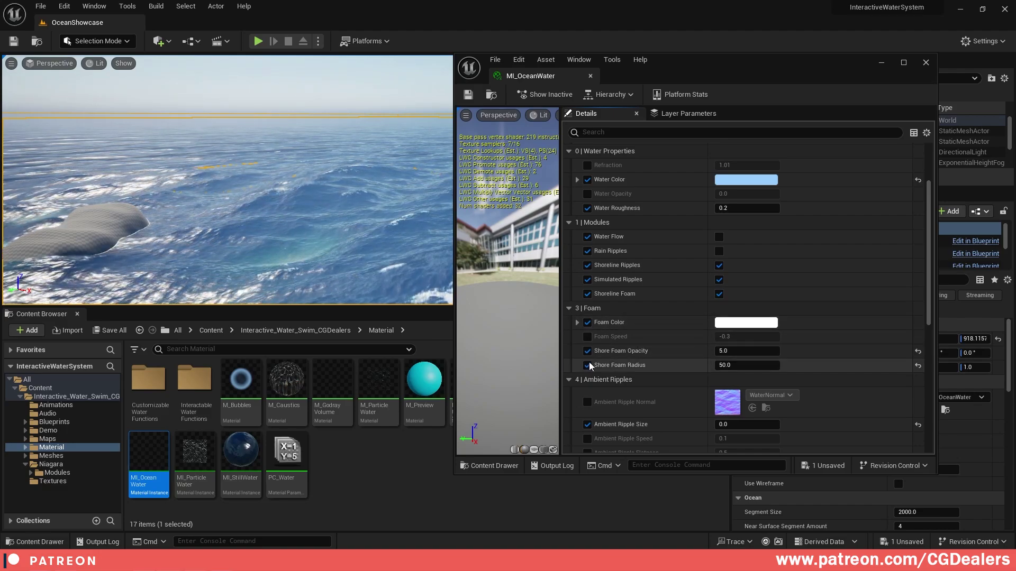
pyautogui.scroll(5, 657, 322)
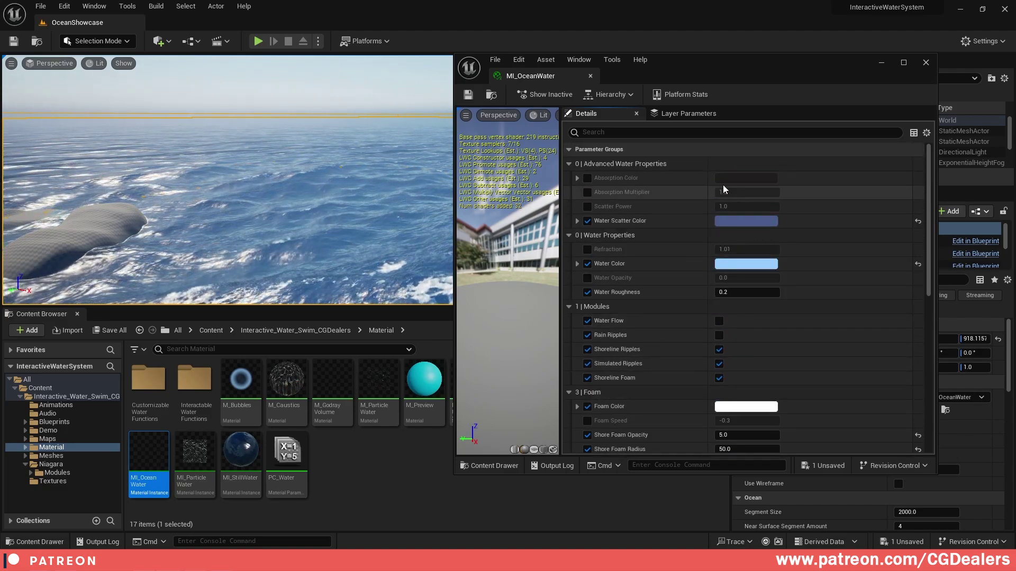
pyautogui.click(926, 62)
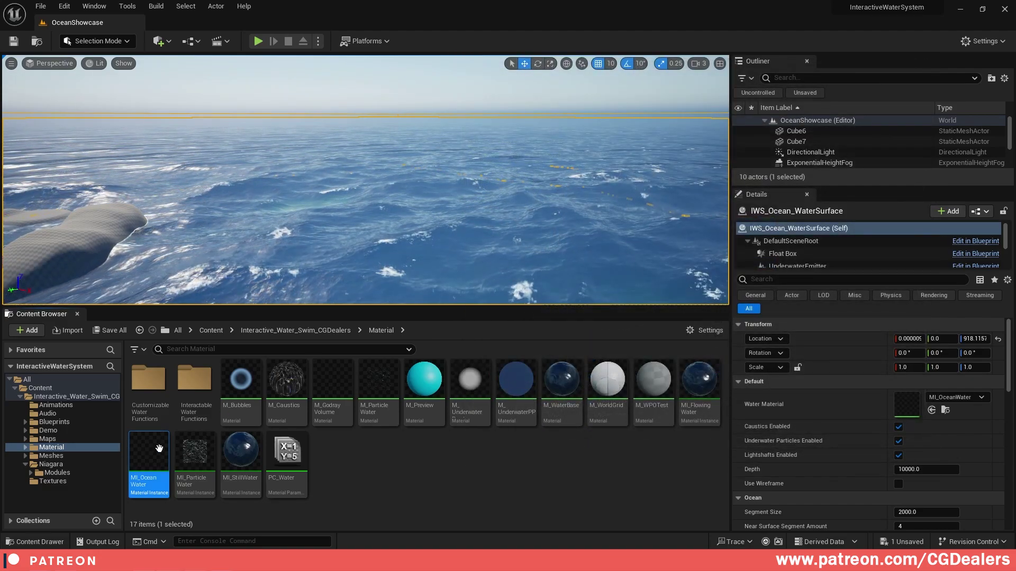
# - Reopen OceanSimulation from the Niagara folder to recheck its parameters, then fly toward the rocks
pyautogui.click(67, 465)
pyautogui.doubleClick(285, 380)
pyautogui.scroll(-7, 573, 336)
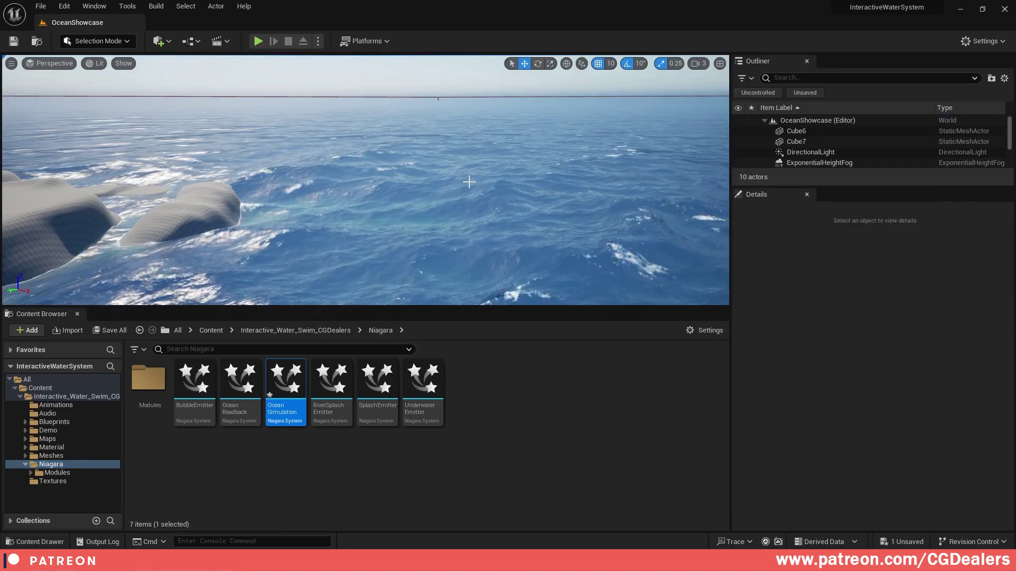
pyautogui.press('w')
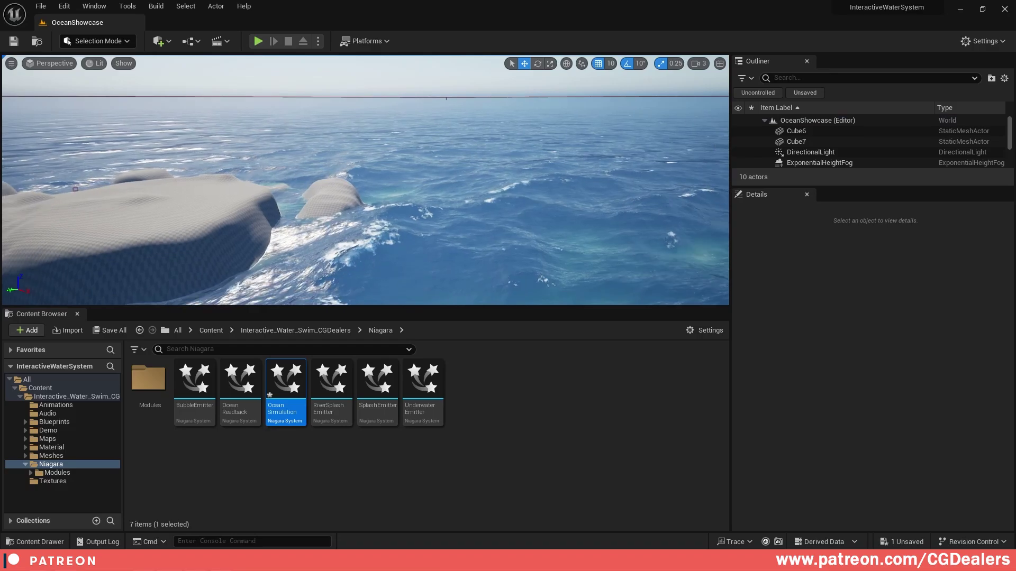
pyautogui.press('s')
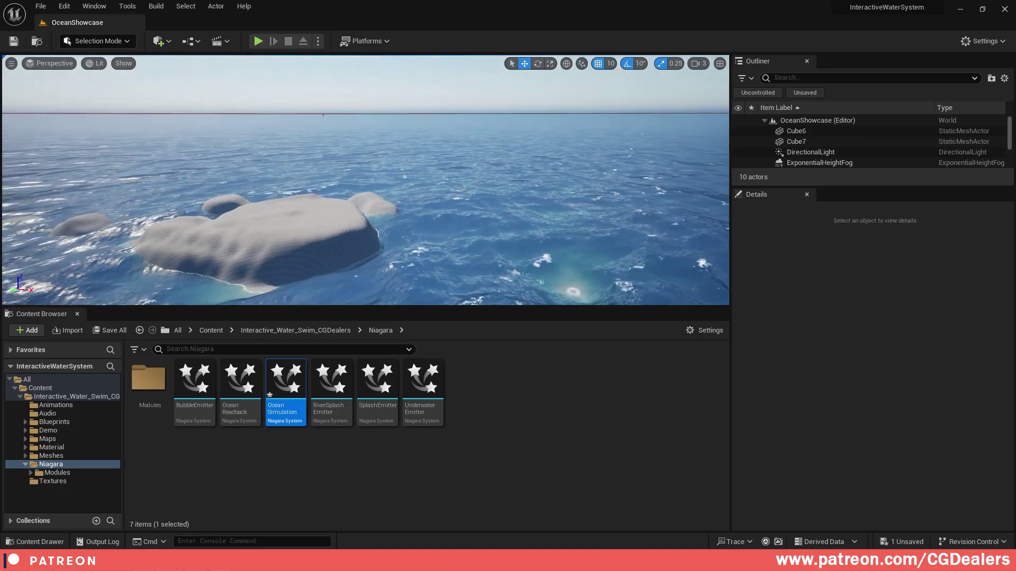
pyautogui.press('s')
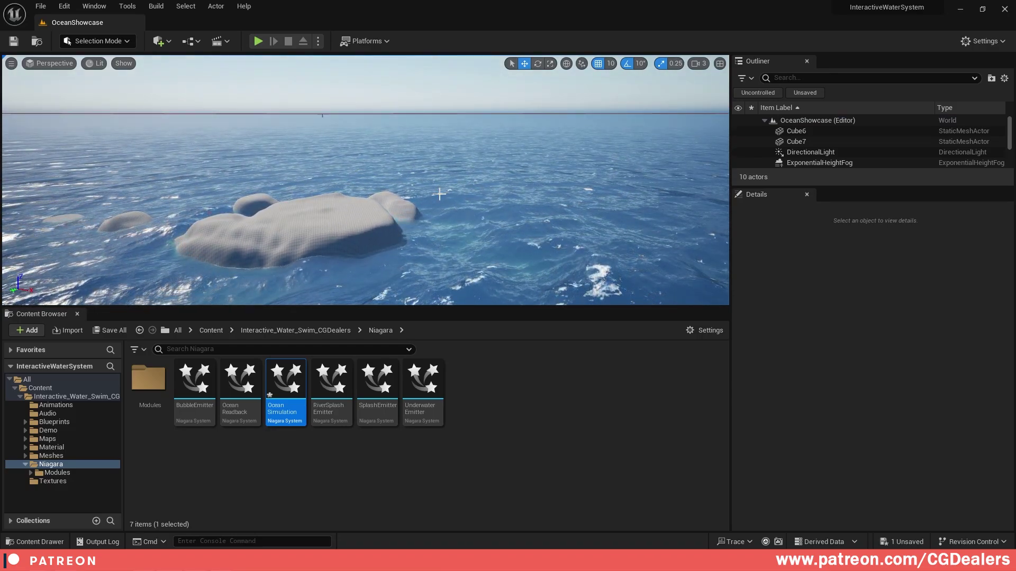